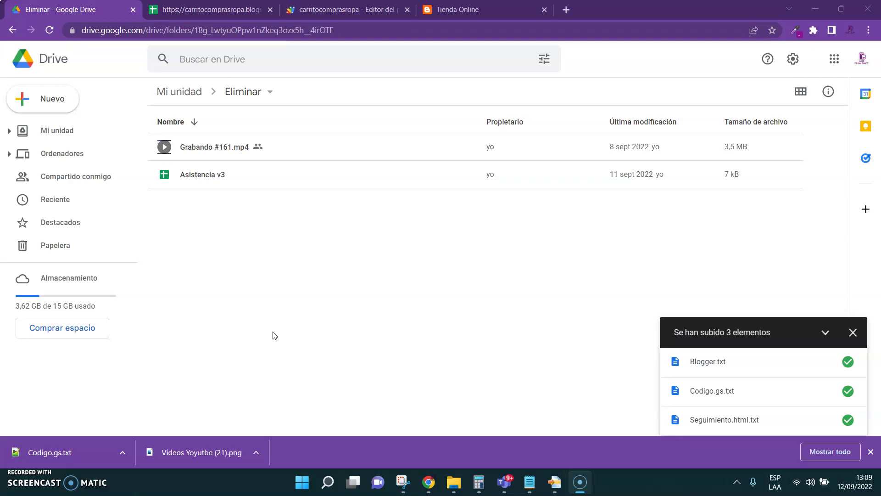
# Glance at the live Tienda Online page, then return to the spreadsheet's Configuracion sheet
pyautogui.click(459, 9)
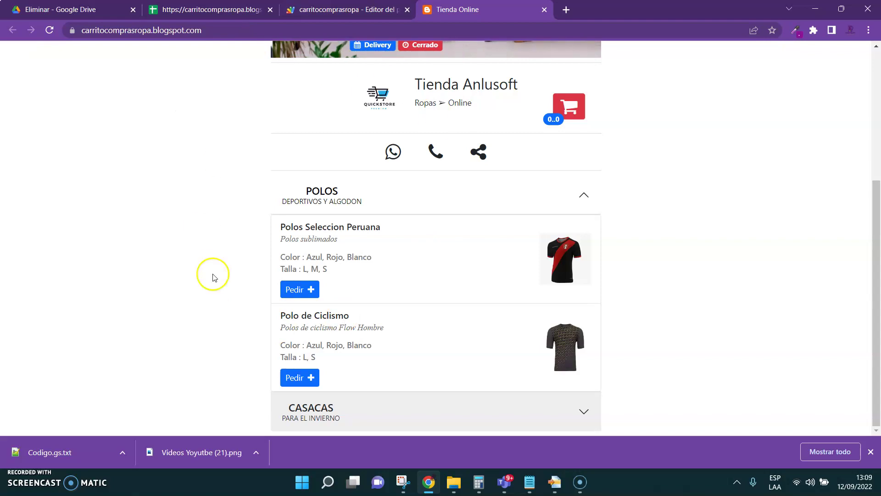
pyautogui.click(215, 9)
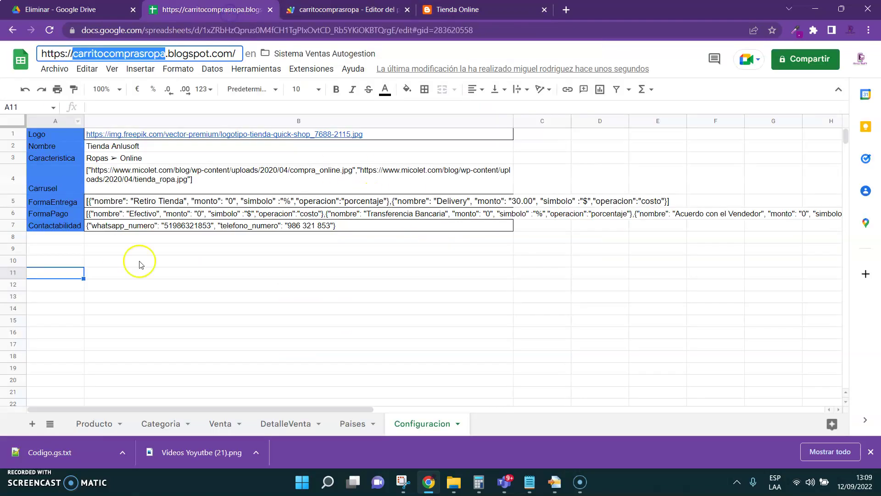
# Tour the Producto, Categoria, Venta, DetalleVenta and Paises sheets, ending back on Configuracion
pyautogui.click(202, 289)
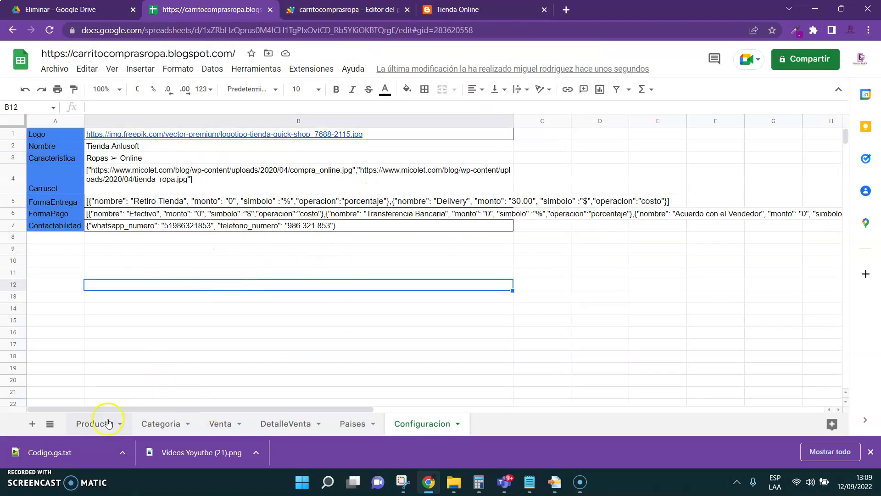
pyautogui.click(110, 421)
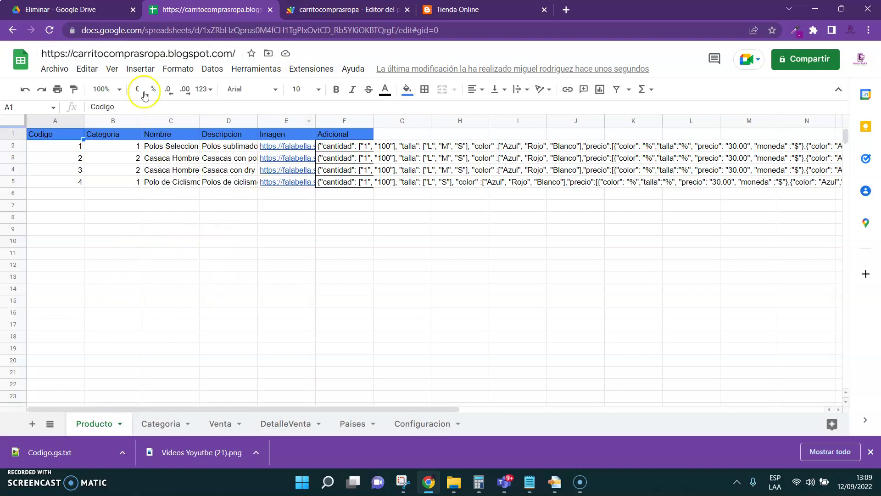
pyautogui.moveTo(286, 121)
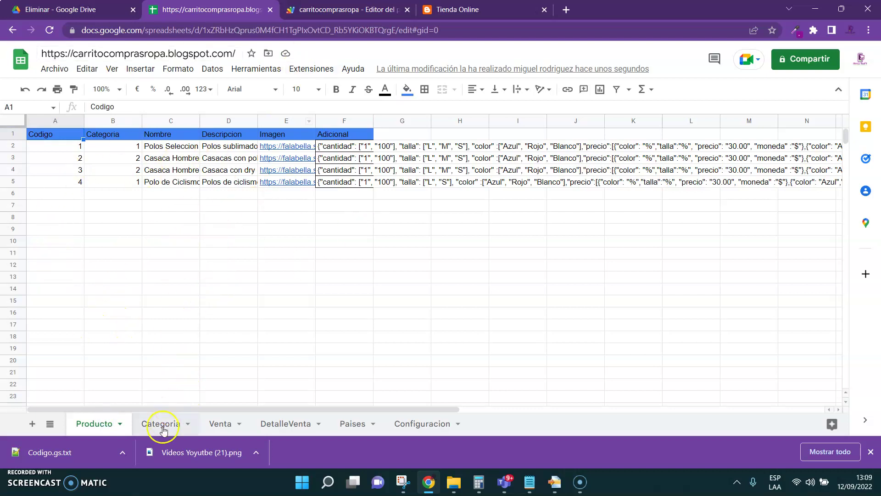
pyautogui.click(162, 423)
pyautogui.click(224, 441)
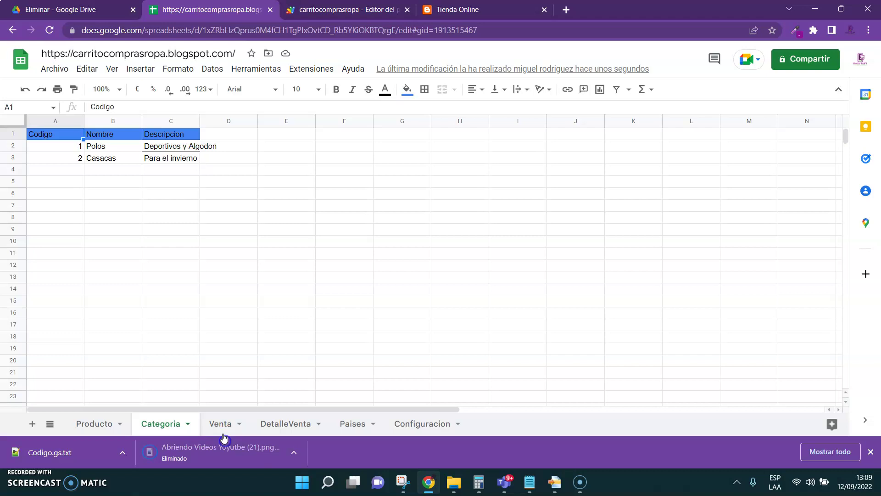
pyautogui.click(220, 458)
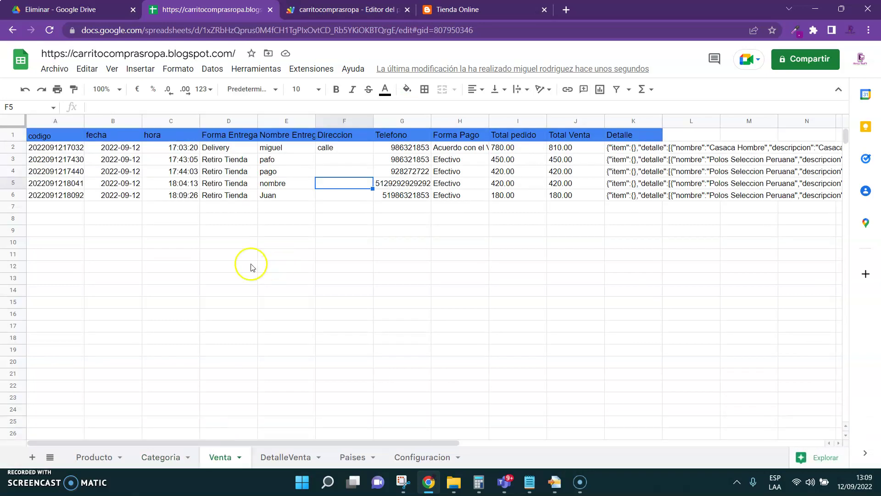
pyautogui.click(282, 457)
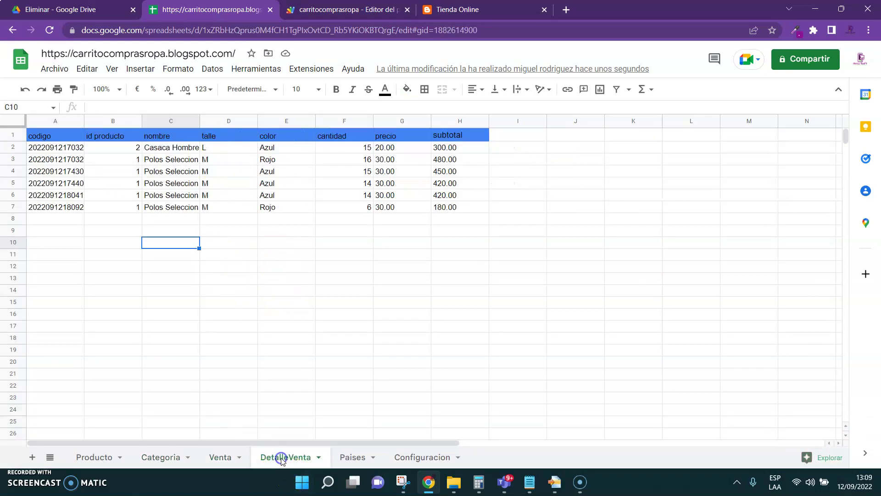
pyautogui.click(351, 457)
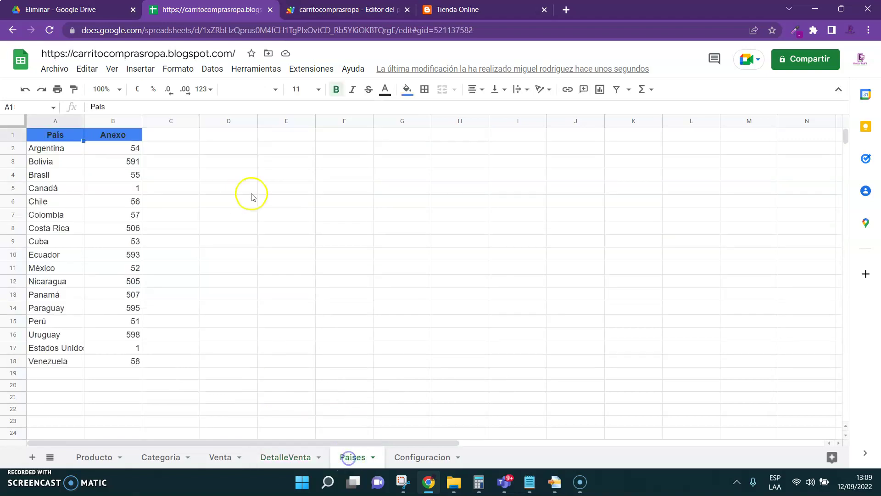
pyautogui.click(411, 455)
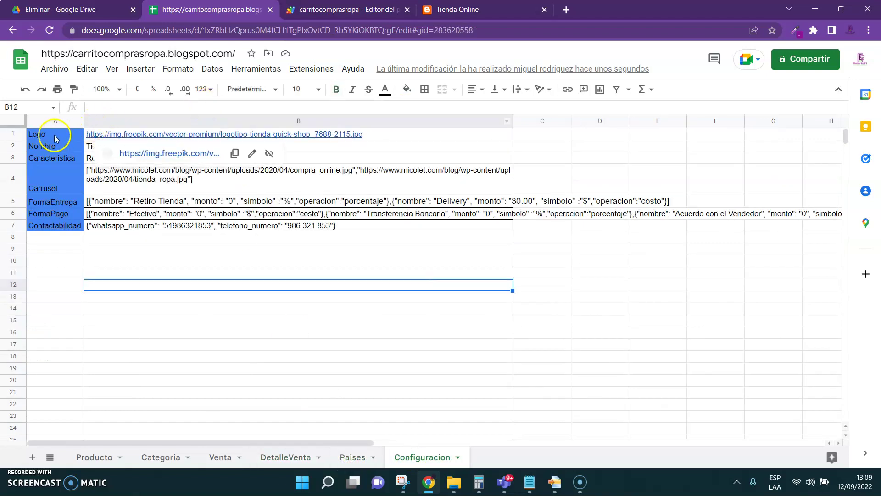
# Inspect the Configuracion settings: FormaEntrega, Contactabilidad, the Carrusel URLs in B4 and the logo URL in B1
pyautogui.press('Down')
pyautogui.press('Right')
pyautogui.press('Down')
pyautogui.press('Down')
pyautogui.press('Down')
pyautogui.press('Down')
pyautogui.press('Down')
pyautogui.press('Left')
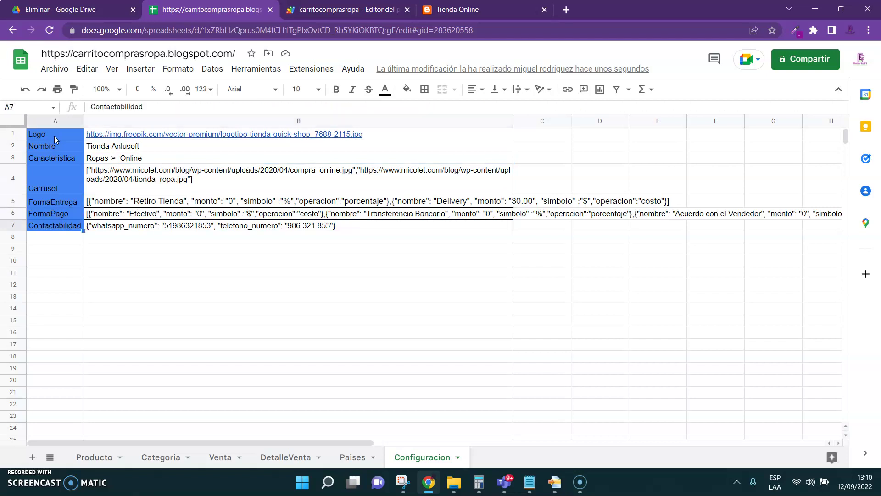
pyautogui.press('Right')
pyautogui.press('Up')
pyautogui.press('Left')
pyautogui.press('Right')
pyautogui.press('Up')
pyautogui.press('Left')
pyautogui.press('Right')
pyautogui.press('Up')
pyautogui.press('Left')
pyautogui.press('Right')
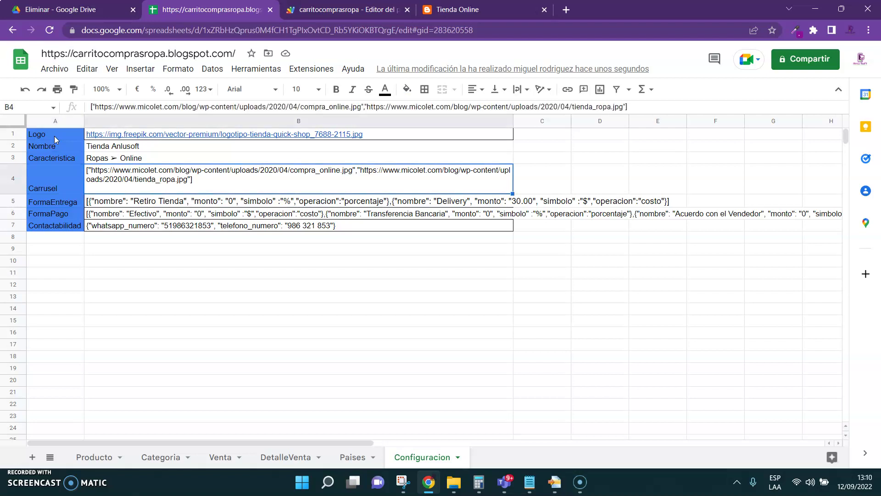
pyautogui.press('Up')
pyautogui.press('Left')
pyautogui.press('Right')
pyautogui.press('Up')
pyautogui.press('Left')
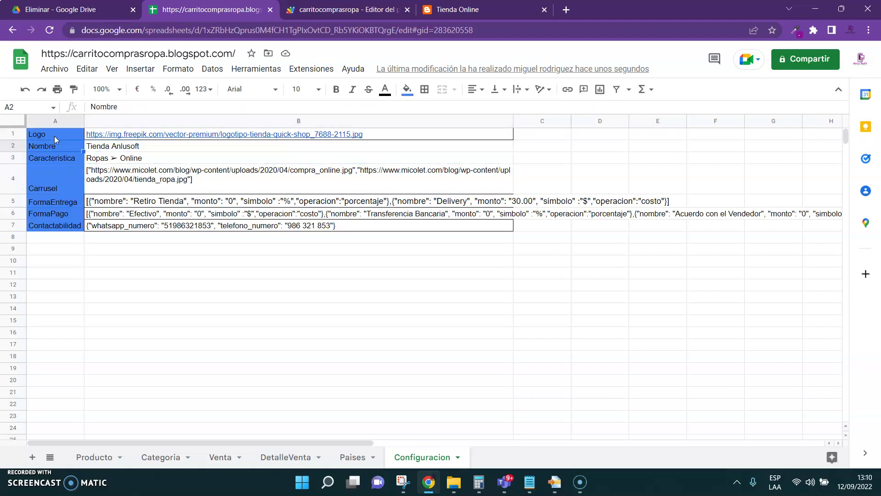
pyautogui.press('Up')
pyautogui.press('Right')
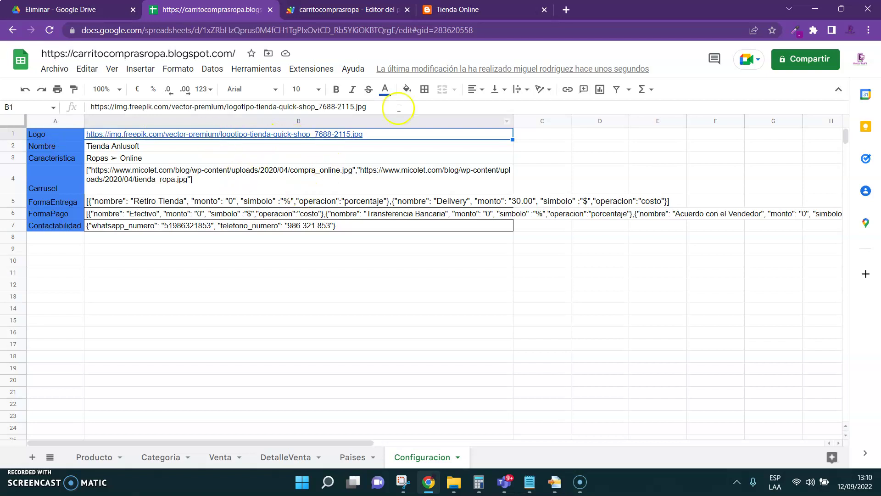
# Reload the Tienda Online store page
pyautogui.click(425, 14)
pyautogui.click(401, 30)
pyautogui.press('Return')
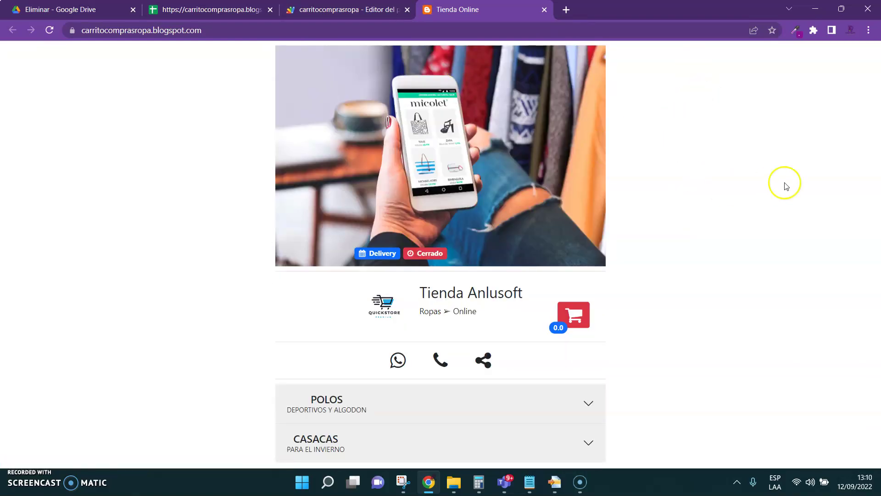
# Expand the POLOS and CASACAS product lists on the store, then view the Categoria sheet
pyautogui.click(169, 11)
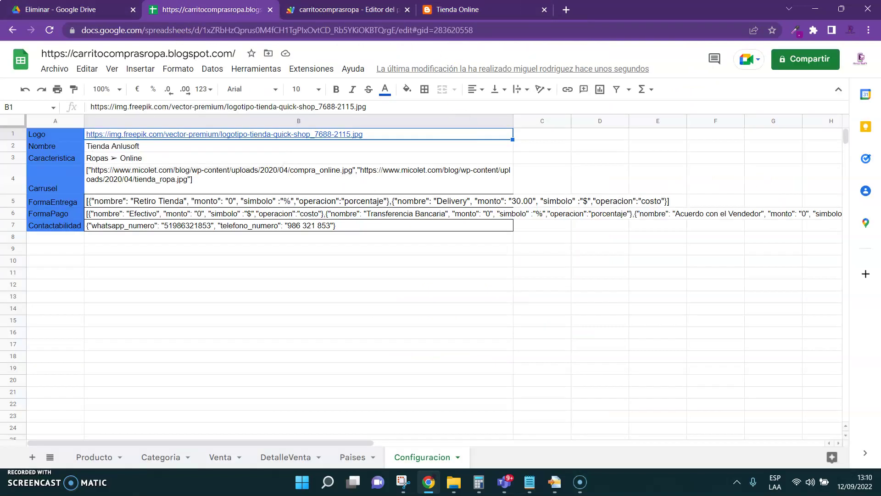
pyautogui.hotkey('ctrl', '4')
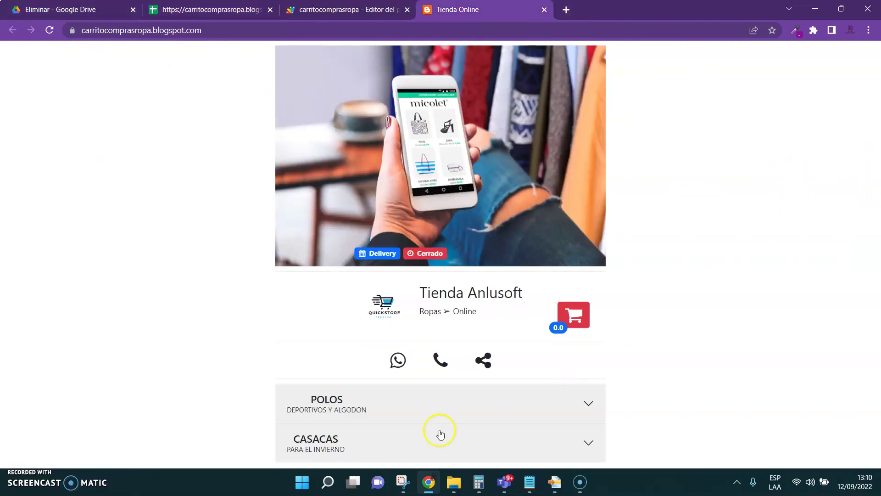
pyautogui.click(399, 406)
pyautogui.scroll(-4, 841, 391)
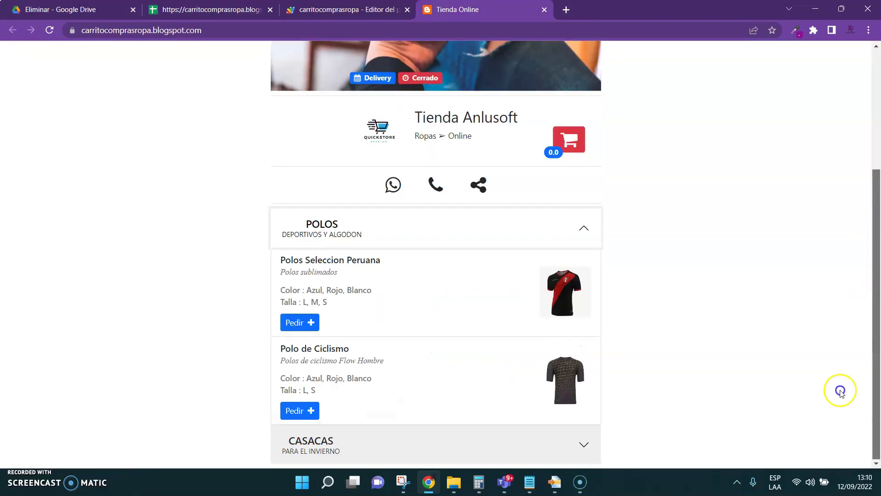
pyautogui.click(473, 446)
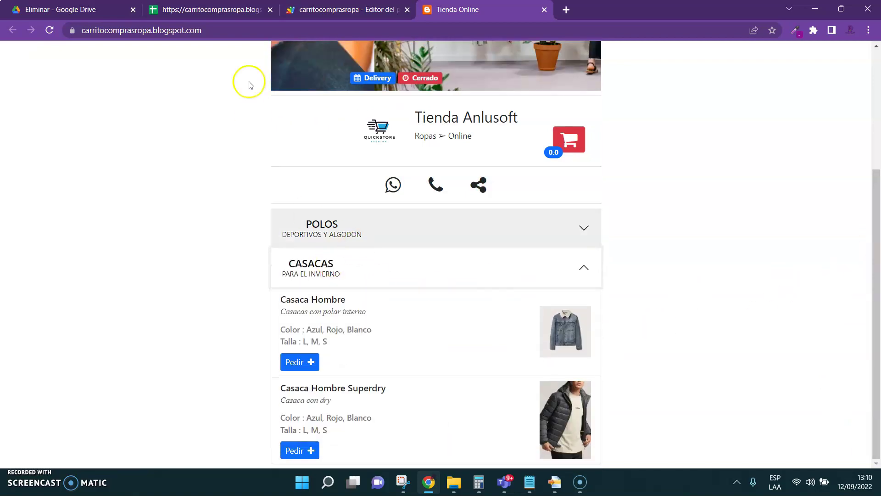
pyautogui.hotkey('ctrl', '2')
pyautogui.click(158, 457)
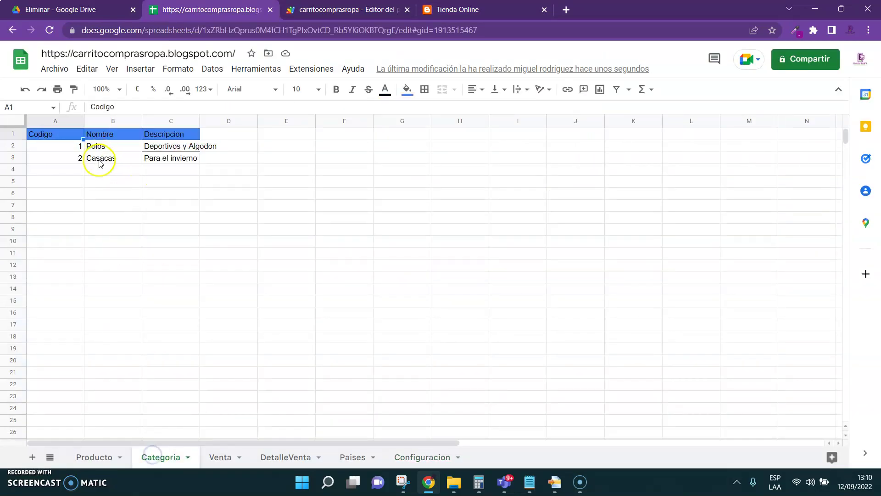
# Add category row 4 with code 3, name Blusas and a description
pyautogui.click(73, 170)
pyautogui.write('3')
pyautogui.press('Tab')
pyautogui.write('Blusas')
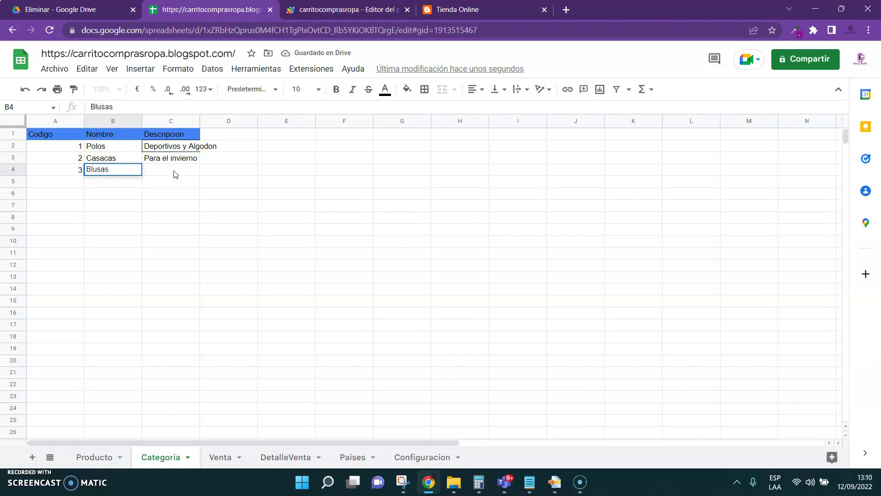
pyautogui.click(174, 173)
pyautogui.write('Bluasas')
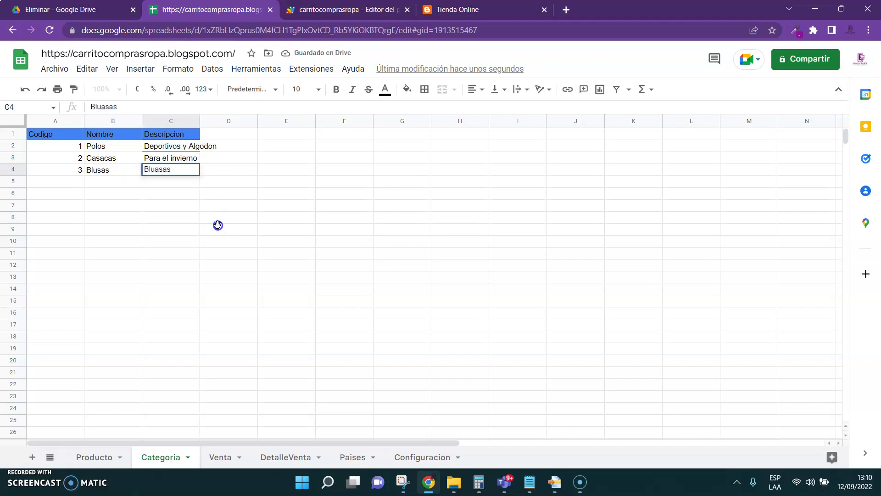
# Reload the store page to show the new BLUSAS section
pyautogui.click(457, 9)
pyautogui.click(426, 30)
pyautogui.press('Return')
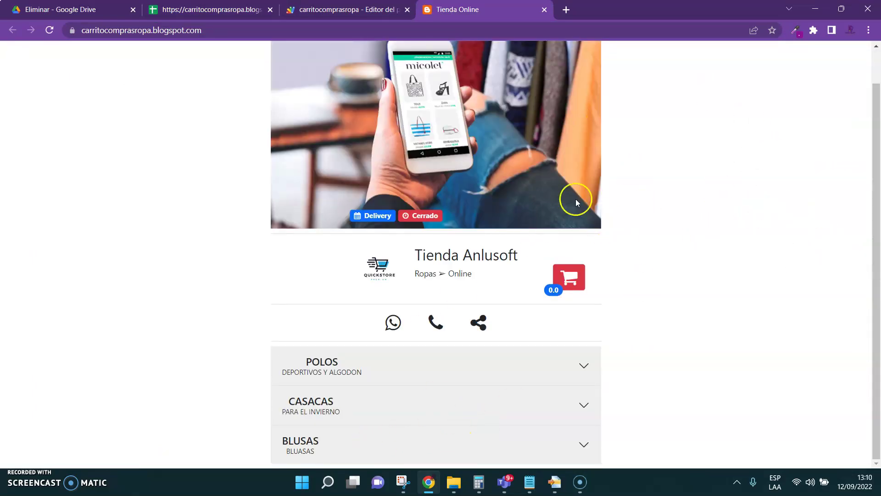
# Add 12 Polos Seleccion Peruana in size M, colour Azul, to the order
pyautogui.click(478, 367)
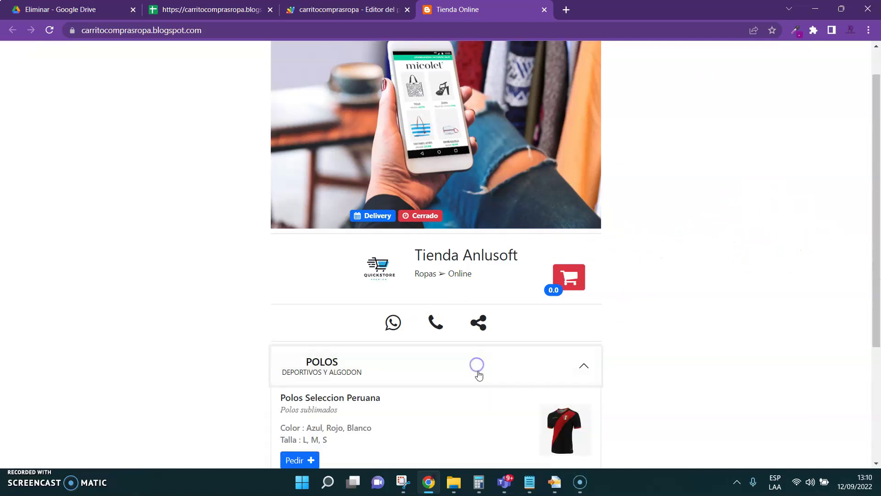
pyautogui.moveTo(876, 264); pyautogui.dragTo(863, 477)
pyautogui.click(296, 284)
pyautogui.click(422, 311)
pyautogui.click(414, 207)
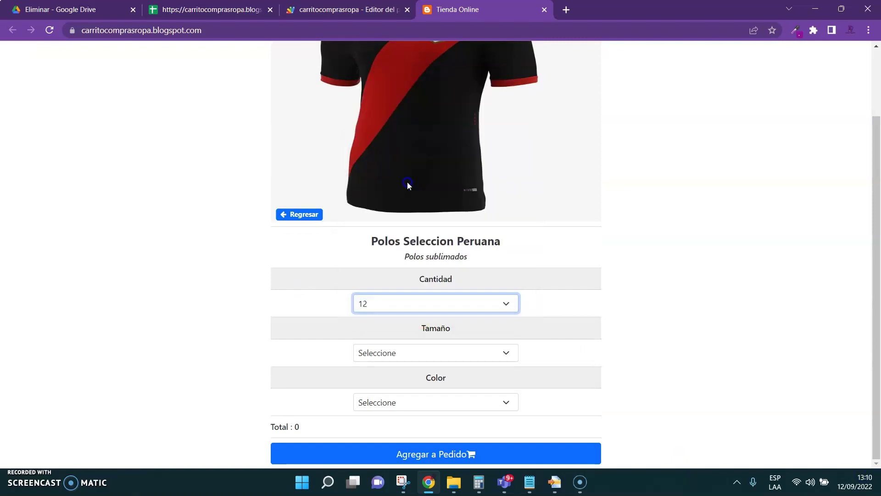
pyautogui.click(388, 359)
pyautogui.click(404, 400)
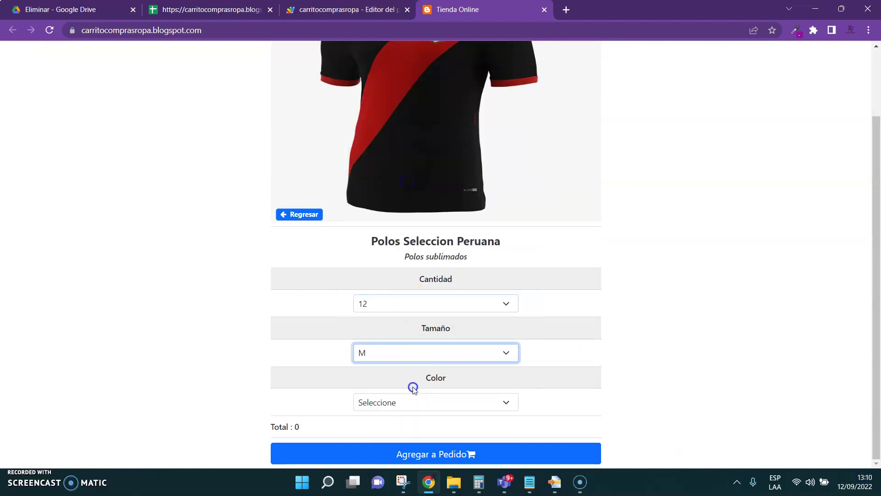
pyautogui.click(417, 397)
pyautogui.click(393, 426)
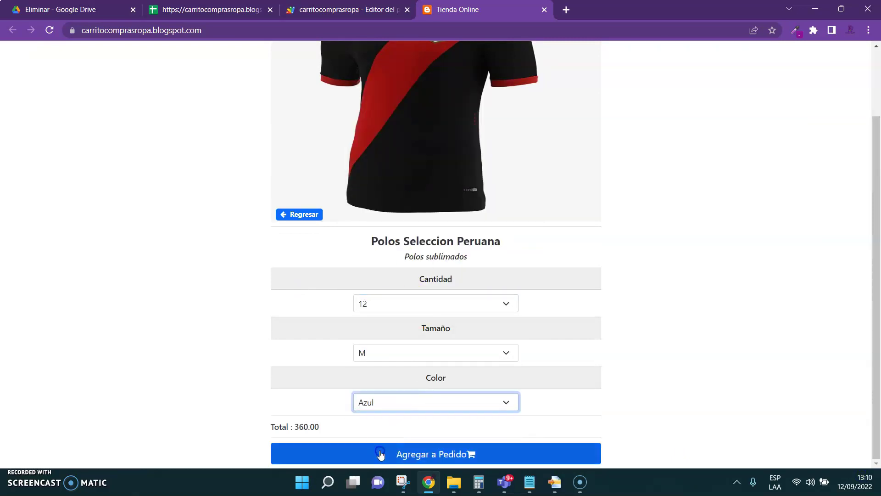
pyautogui.click(381, 454)
# Add 6 Casaca Hombre Superdry jackets in size L, Azul, and view the 480.00 order details
pyautogui.hotkey('ctrl', 'a')
pyautogui.scroll(-3, 750, 283)
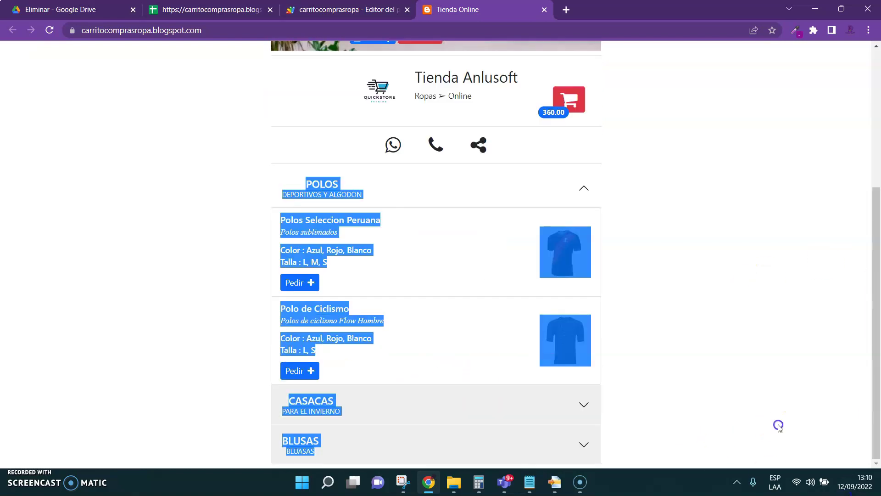
pyautogui.click(779, 427)
pyautogui.click(439, 405)
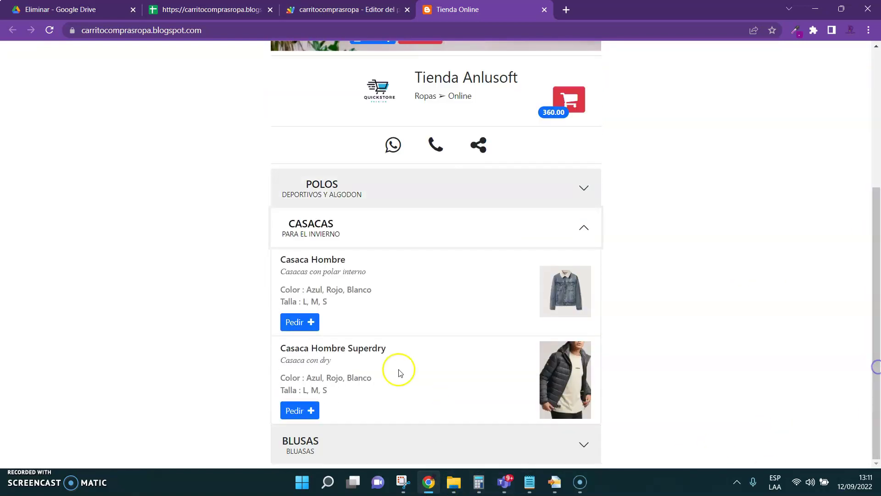
pyautogui.click(300, 410)
pyautogui.click(410, 305)
pyautogui.click(397, 139)
pyautogui.click(391, 352)
pyautogui.click(387, 378)
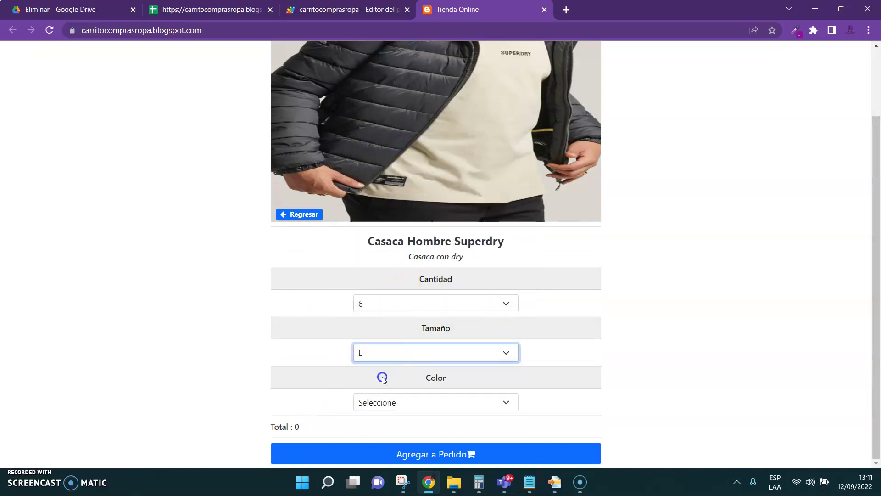
pyautogui.click(391, 408)
pyautogui.click(387, 428)
pyautogui.click(387, 454)
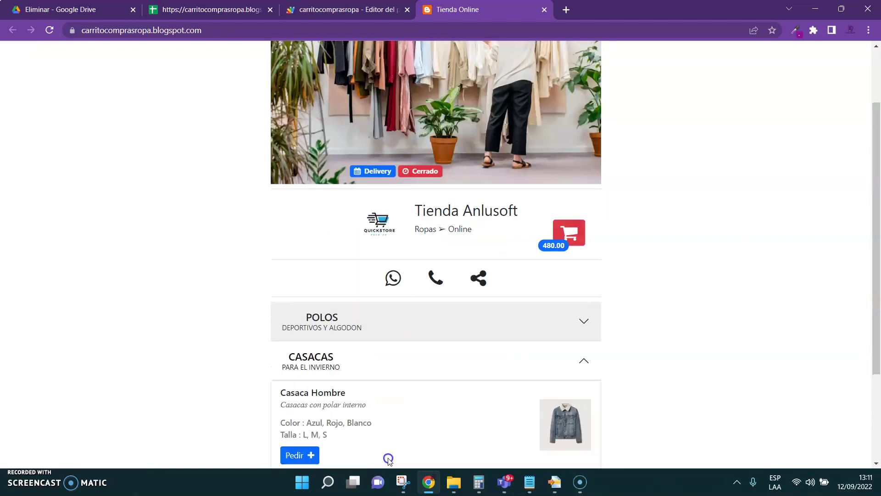
pyautogui.click(568, 230)
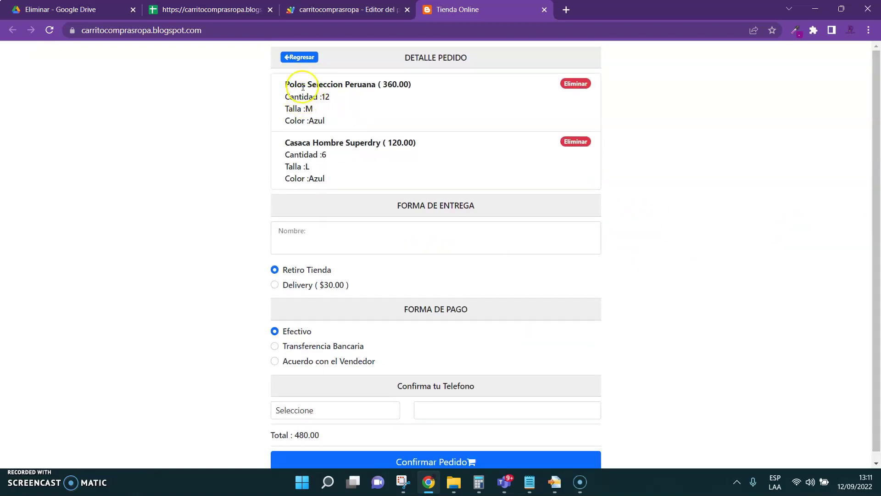
pyautogui.click(296, 54)
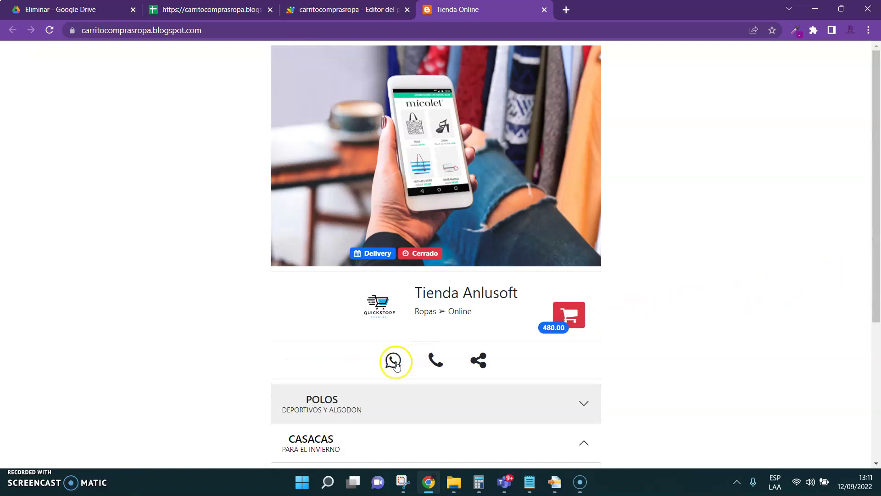
pyautogui.click(565, 313)
pyautogui.scroll(-1, 876, 203)
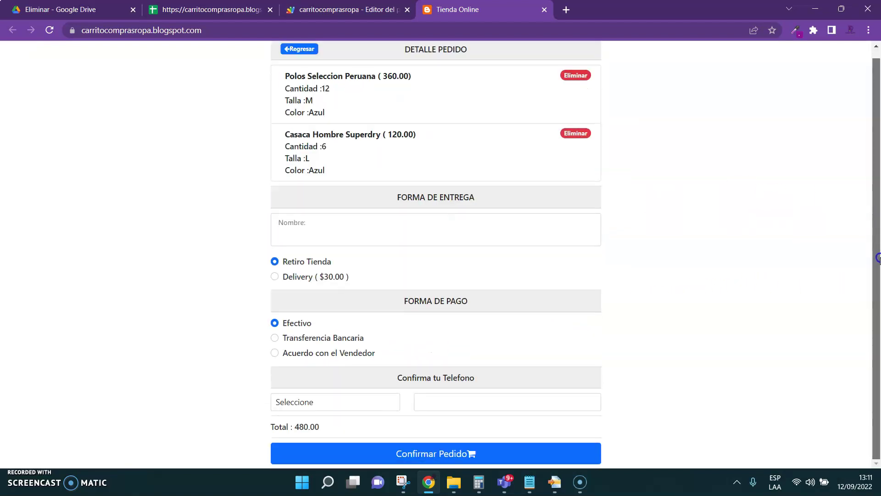
pyautogui.click(274, 276)
pyautogui.scroll(-1, 849, 376)
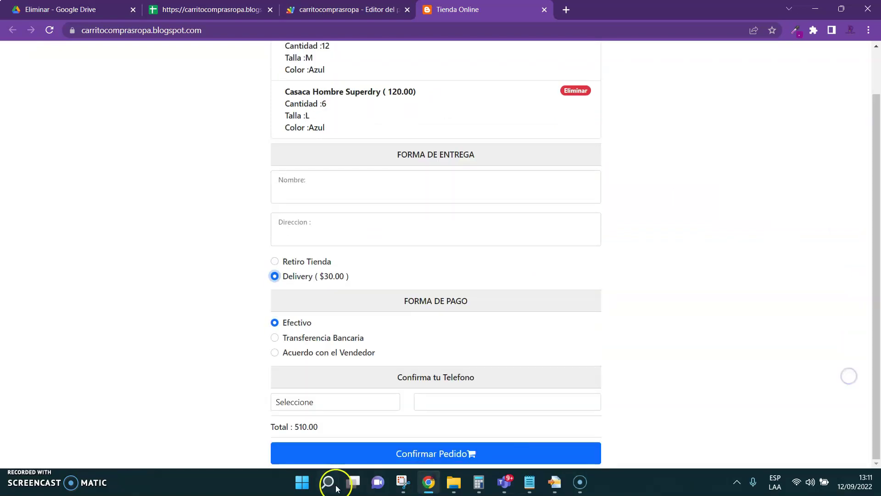
pyautogui.click(274, 262)
pyautogui.click(209, 9)
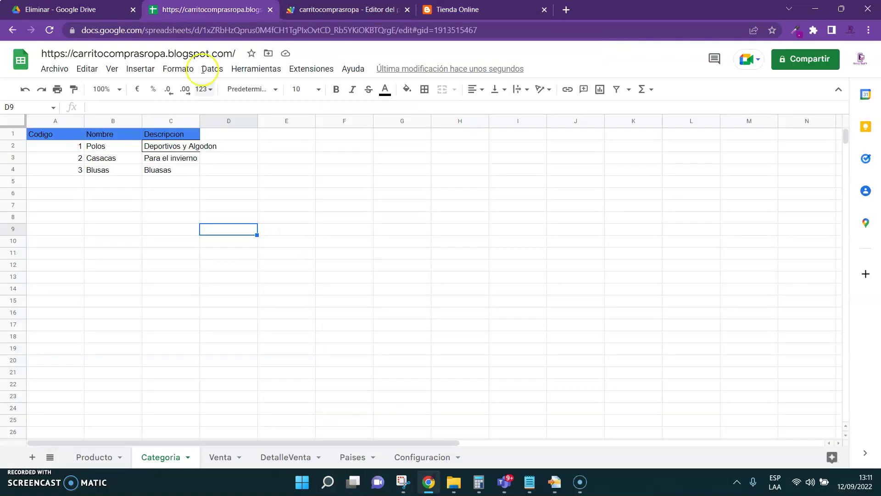
pyautogui.click(416, 458)
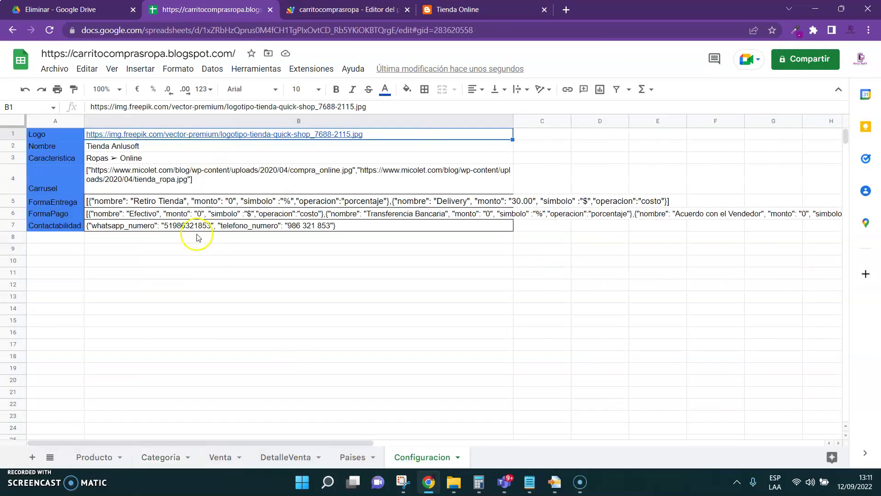
pyautogui.click(245, 202)
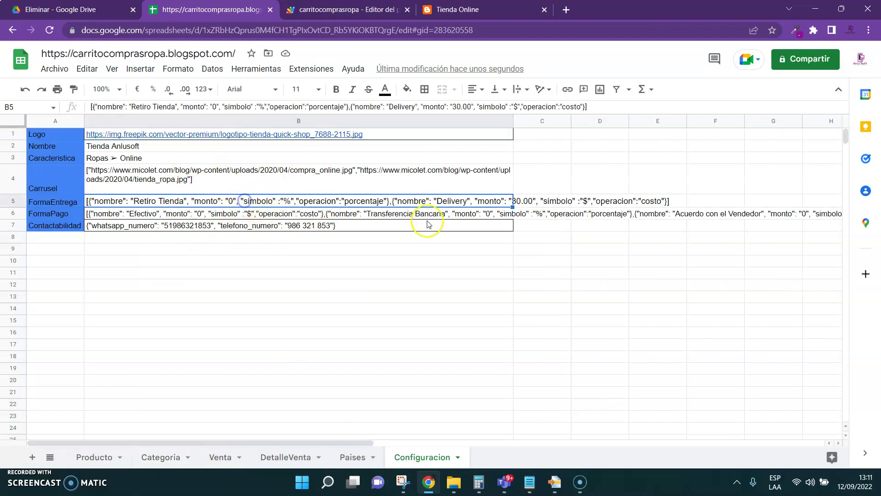
pyautogui.click(496, 10)
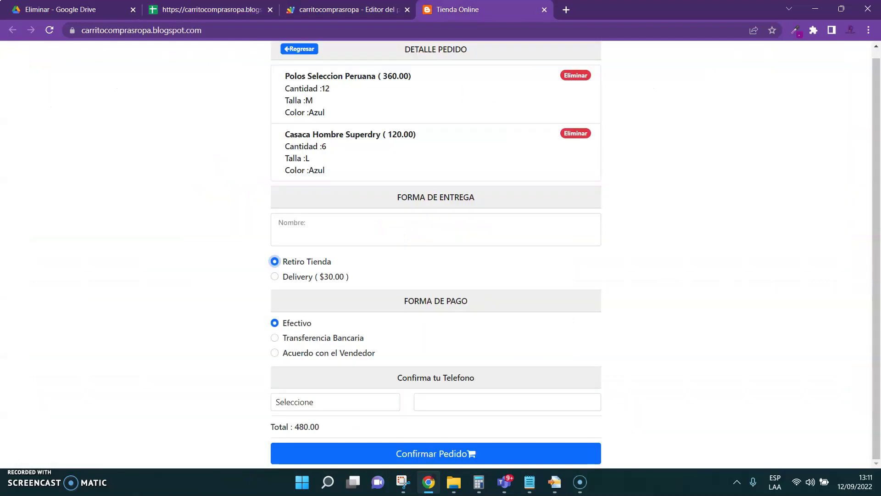
# Enter country code Perú +51, the phone number, and the name 'en casas' on the checkout
pyautogui.click(340, 400)
pyautogui.click(310, 352)
pyautogui.click(441, 409)
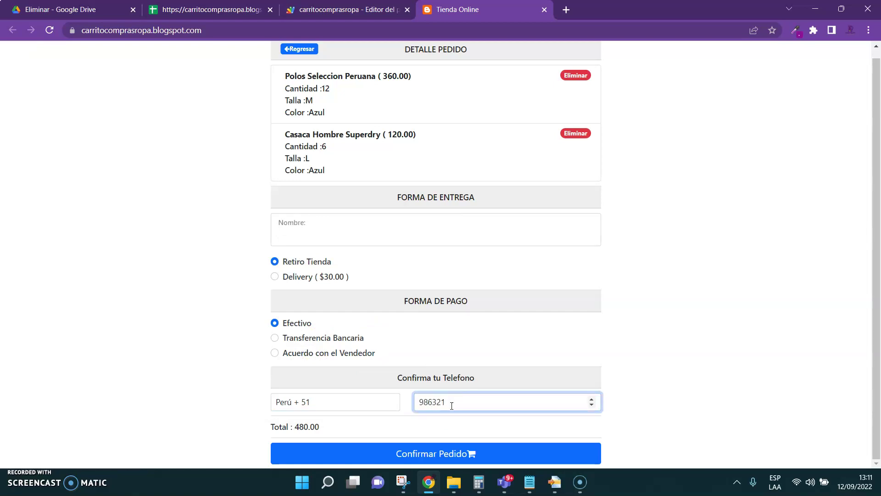
pyautogui.click(392, 236)
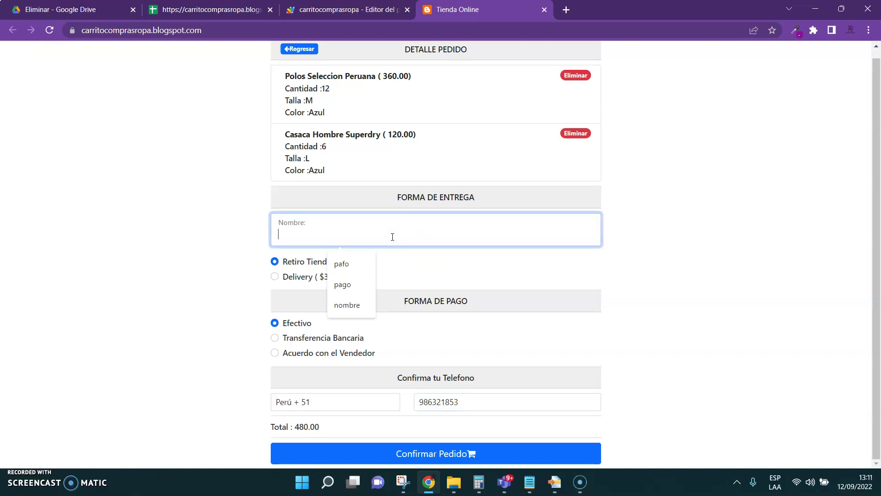
pyautogui.write('en casas')
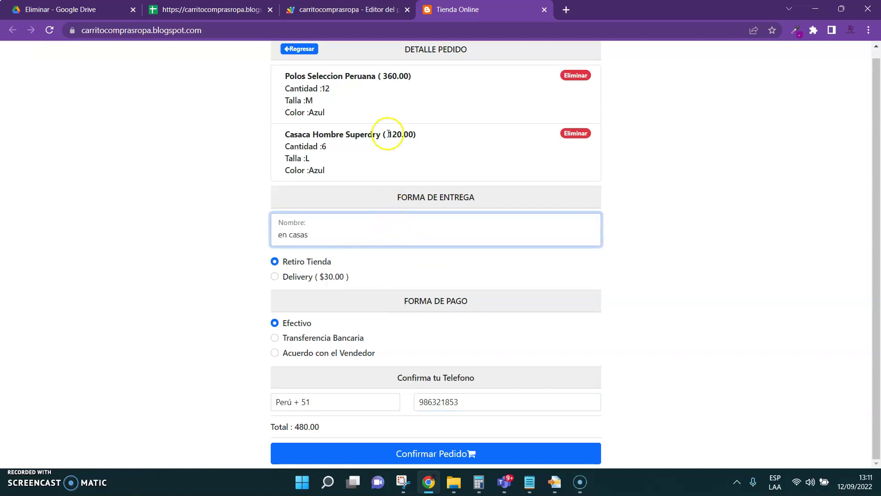
pyautogui.hotkey('ctrl', '2')
# Delete the old order rows 2–6 from the Venta sheet
pyautogui.click(225, 466)
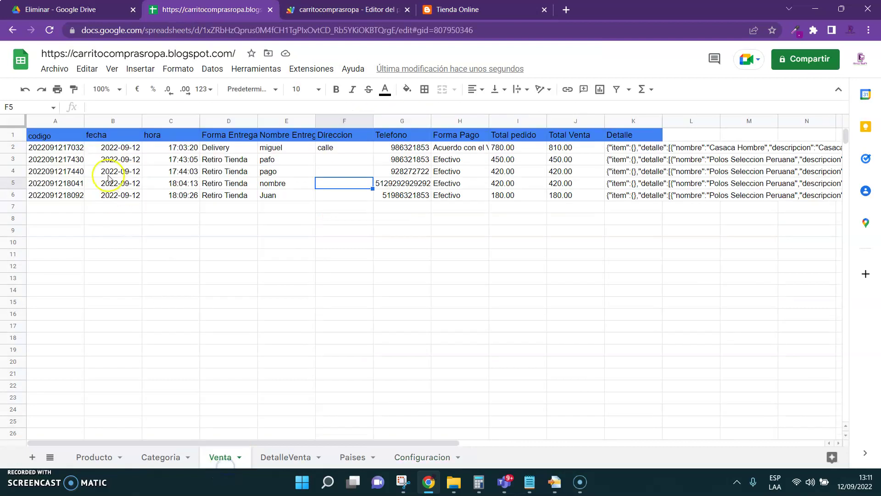
pyautogui.click(8, 147)
pyautogui.hotkey('shift', 'Down')
pyautogui.hotkey('shift', 'Down')
pyautogui.hotkey('shift', 'Down')
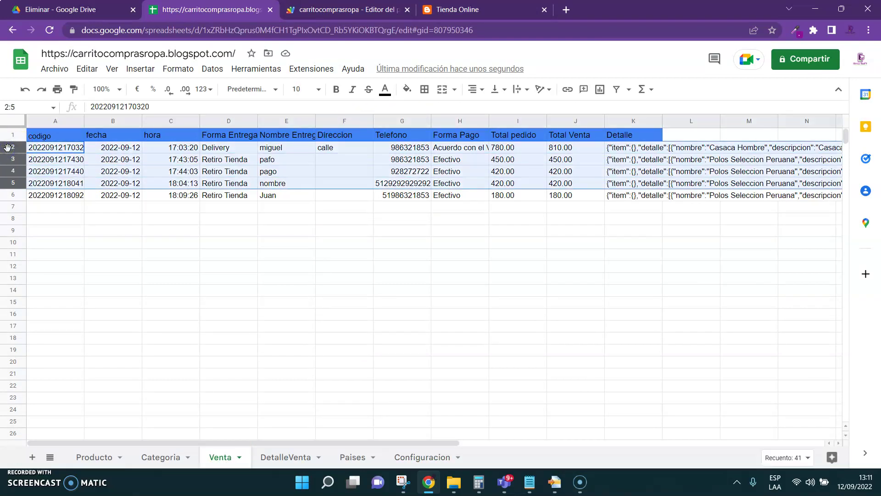
pyautogui.hotkey('shift', 'Down')
pyautogui.rightClick(8, 147)
pyautogui.click(79, 284)
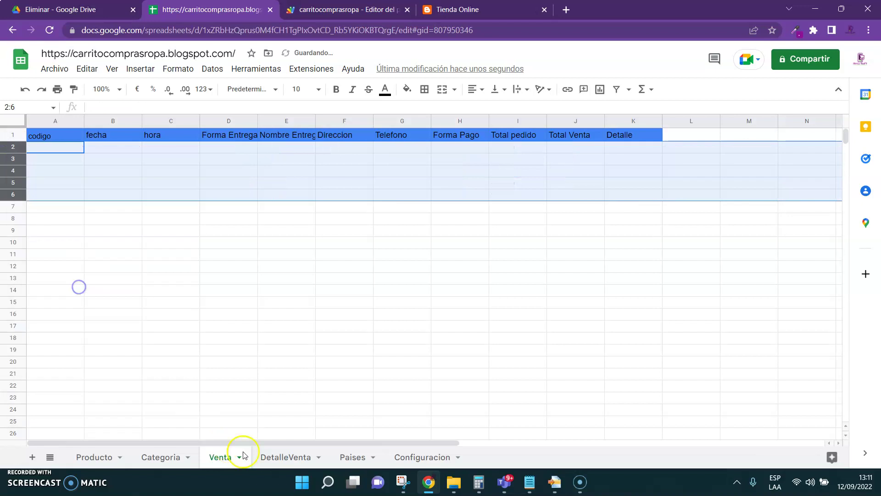
# Delete old detail rows 2–7 from DetalleVenta, then submit the order from the store checkout
pyautogui.click(277, 457)
pyautogui.click(13, 147)
pyautogui.hotkey('shift', 'Down')
pyautogui.hotkey('shift', 'Down')
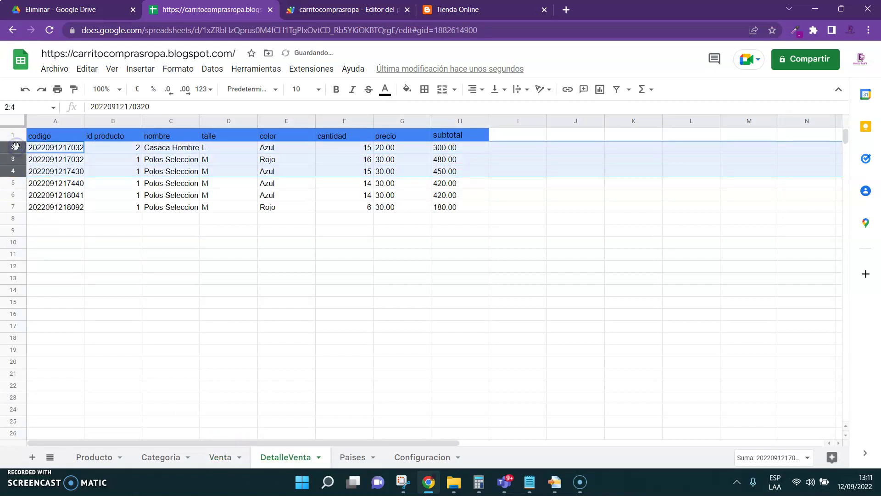
pyautogui.hotkey('shift', 'Down')
pyautogui.hotkey('shift', 'Down')
pyautogui.hotkey('shift', 'Down')
pyautogui.rightClick(15, 146)
pyautogui.click(81, 281)
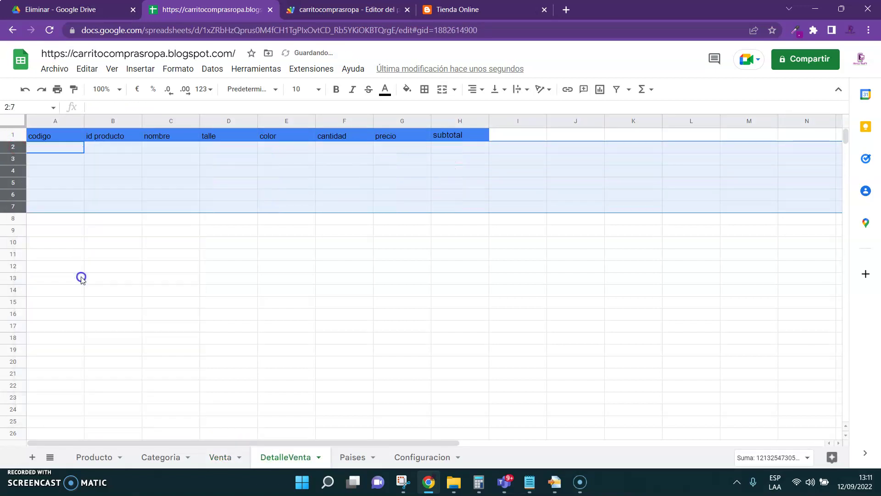
pyautogui.click(344, 278)
pyautogui.hotkey('ctrl', 'Tab')
pyautogui.hotkey('ctrl', 'Tab')
pyautogui.click(399, 446)
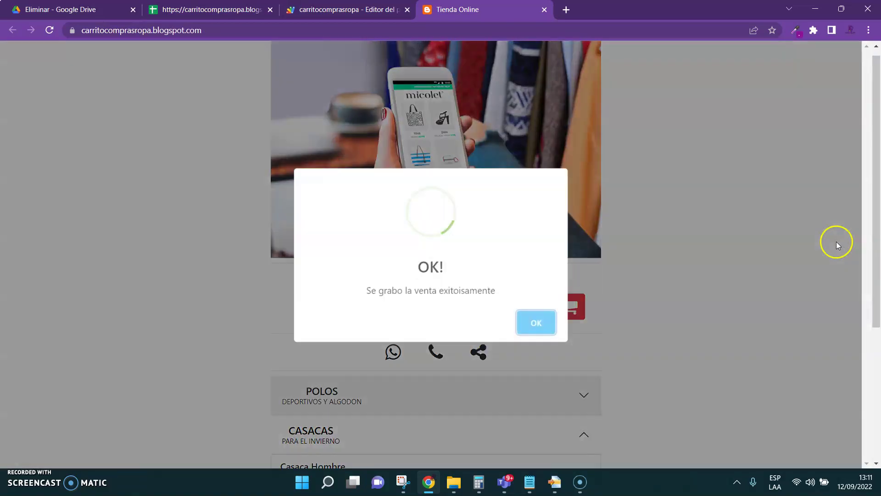
# Dismiss the sale-saved message and check the two new DetalleVenta lines, 360.00 and 120.00
pyautogui.click(537, 323)
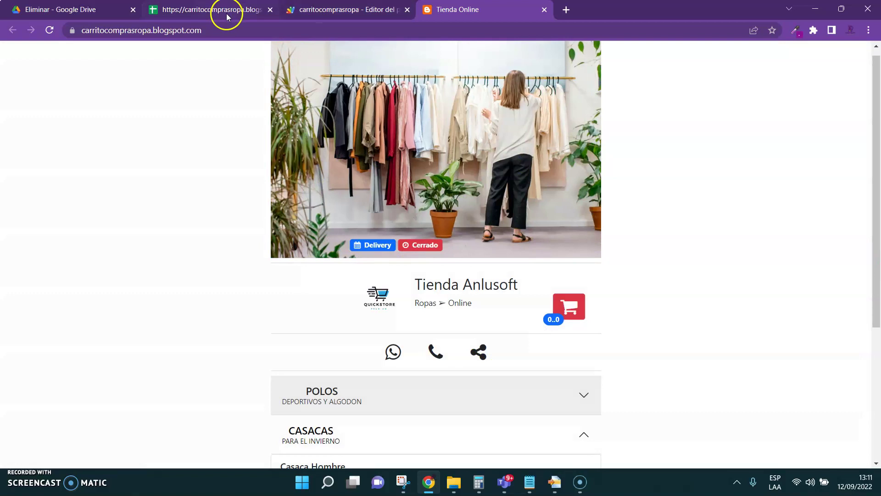
pyautogui.click(227, 10)
pyautogui.click(60, 154)
pyautogui.press('Right')
pyautogui.press('Right')
pyautogui.press('Right')
pyautogui.press('Up')
pyautogui.press('Right')
pyautogui.press('Right')
pyautogui.press('Right')
pyautogui.press('Down')
# Check the new Venta row dated 2022-09-12: Retiro Tienda, Efectivo, total 480.00
pyautogui.click(219, 458)
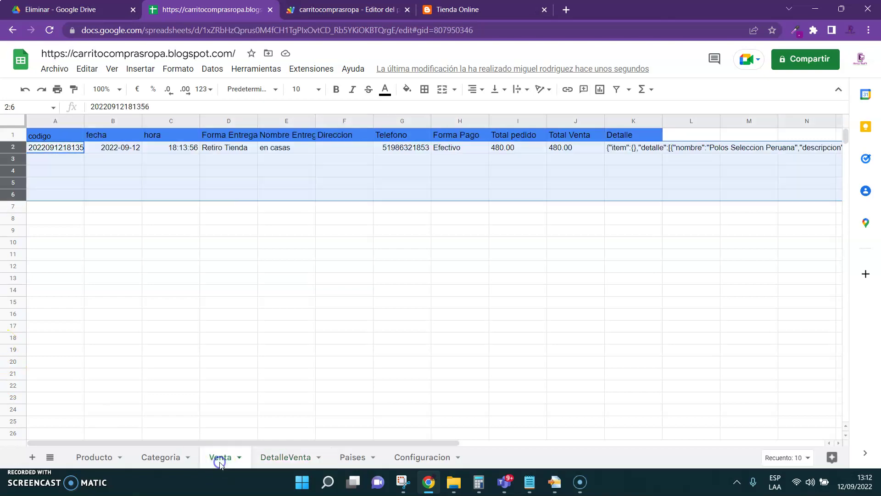
pyautogui.click(44, 149)
pyautogui.press('Right')
pyautogui.press('Right')
pyautogui.press('Right')
pyautogui.press('Right')
pyautogui.press('Right')
pyautogui.press('Right')
pyautogui.press('Right')
pyautogui.press('Right')
pyautogui.press('Right')
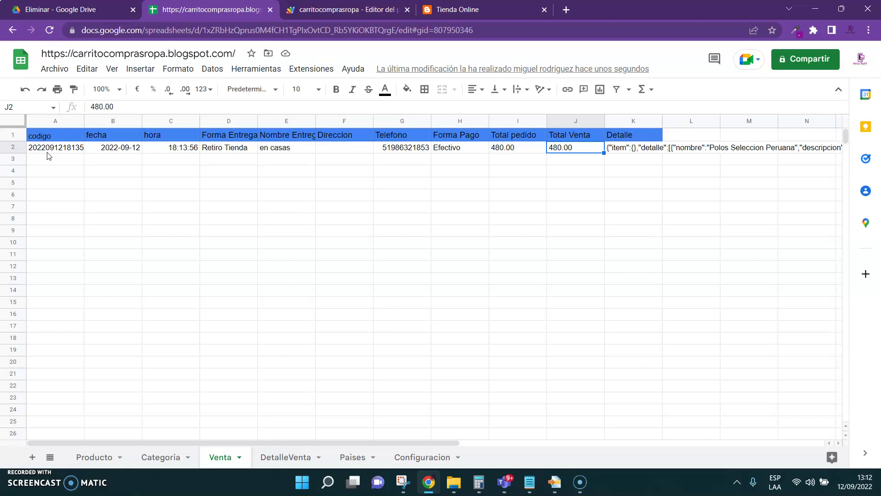
# Look over the Apps Script doPost code and the store, ending on the Eliminar Drive folder
pyautogui.click(368, 9)
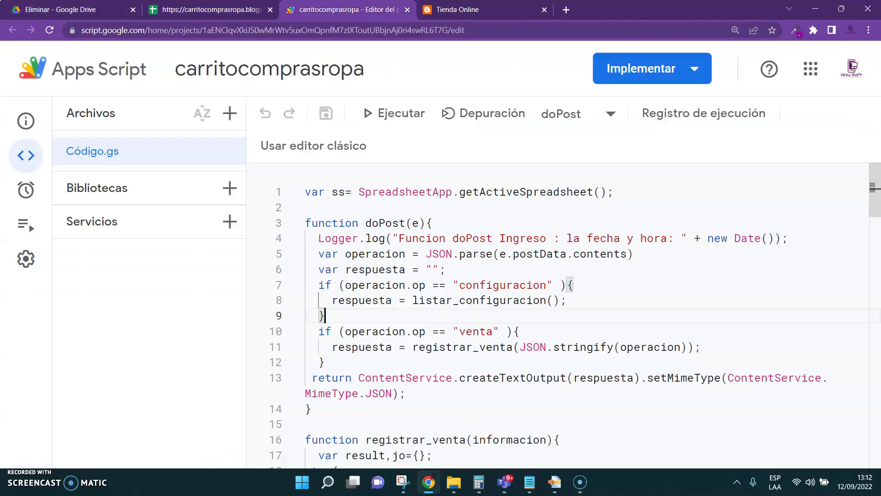
pyautogui.click(442, 9)
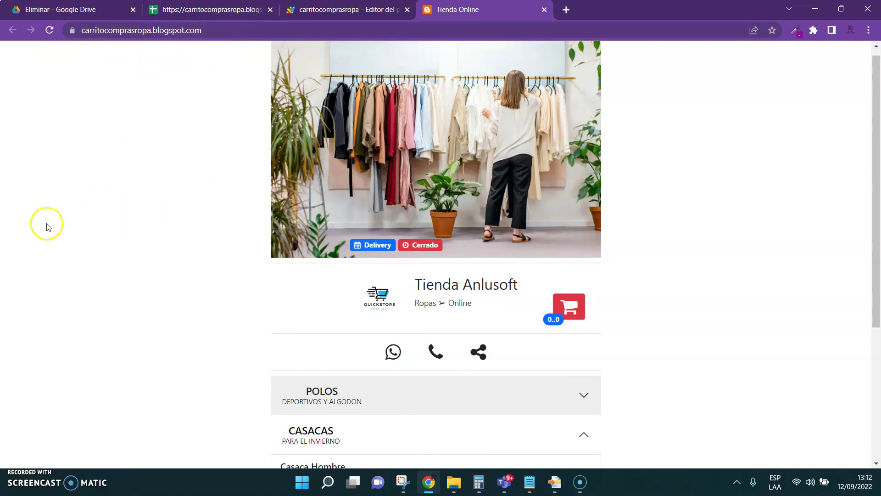
pyautogui.click(59, 9)
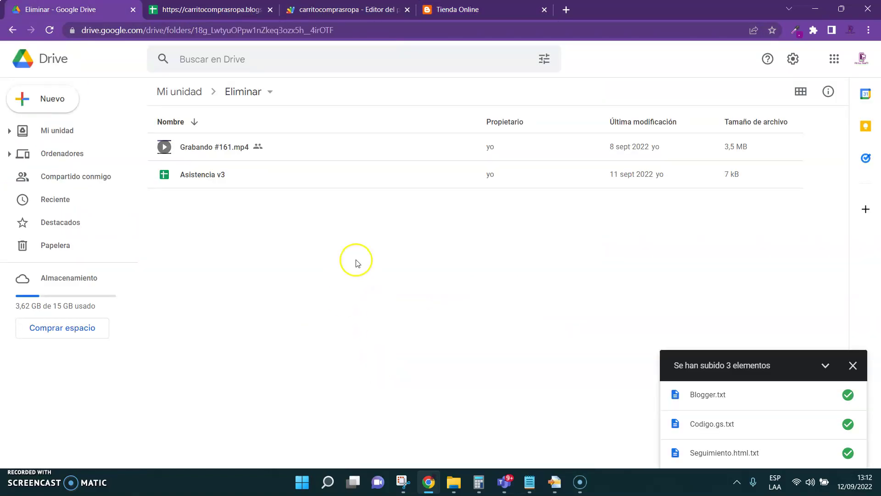
# Create a new Google Sheets file from the Eliminar folder's context menu and close the Apps Script tab
pyautogui.rightClick(249, 242)
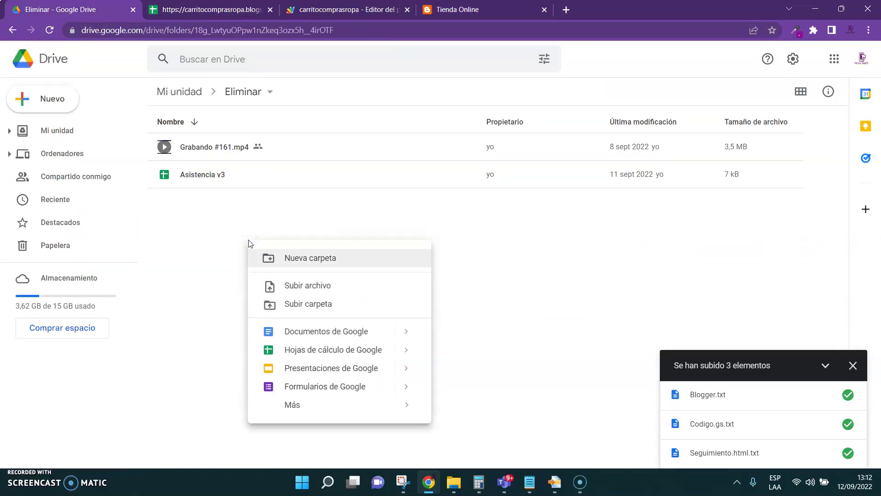
pyautogui.click(282, 350)
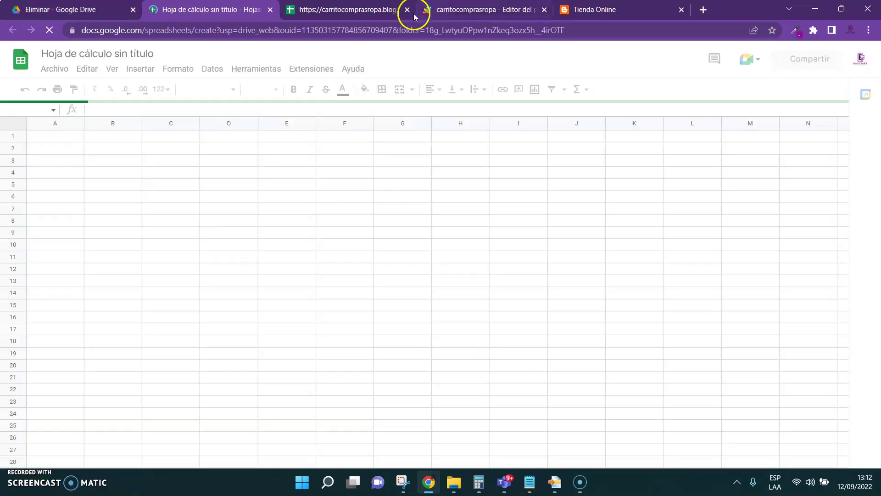
pyautogui.click(544, 10)
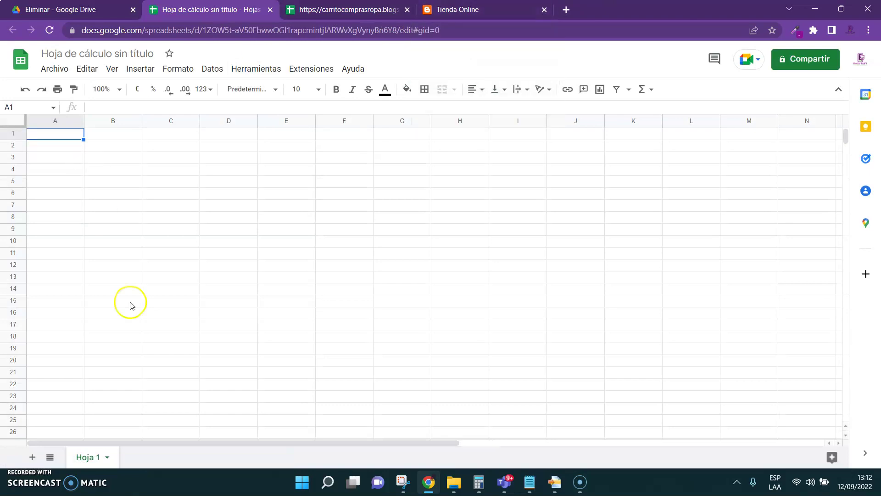
# Copy the store's Producto sheet name and rename the new file's Hoja 1 to Producto
pyautogui.hotkey('ctrl', 'Tab')
pyautogui.click(91, 459)
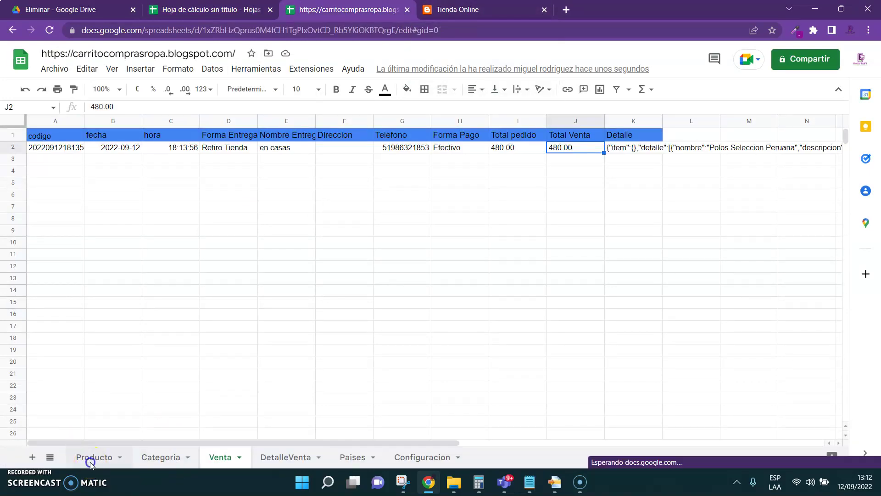
pyautogui.rightClick(91, 459)
pyautogui.click(119, 314)
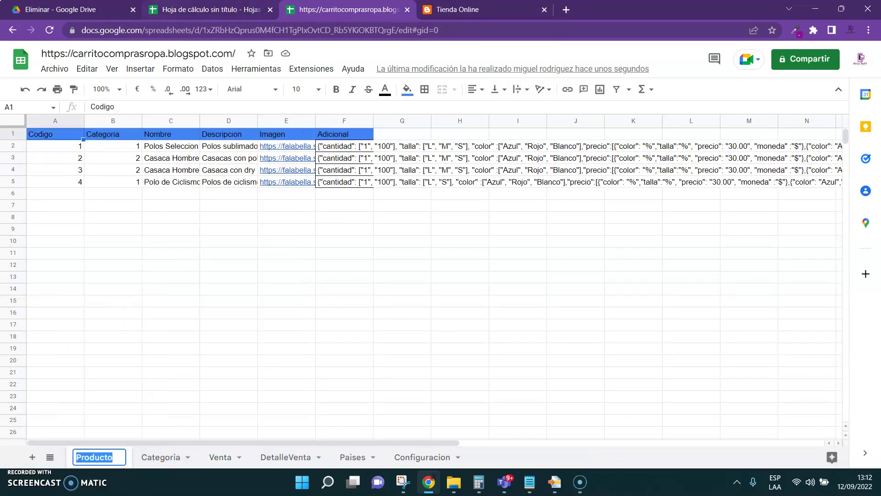
pyautogui.hotkey('ctrl', 'shift', 'Tab')
pyautogui.rightClick(87, 457)
pyautogui.click(118, 317)
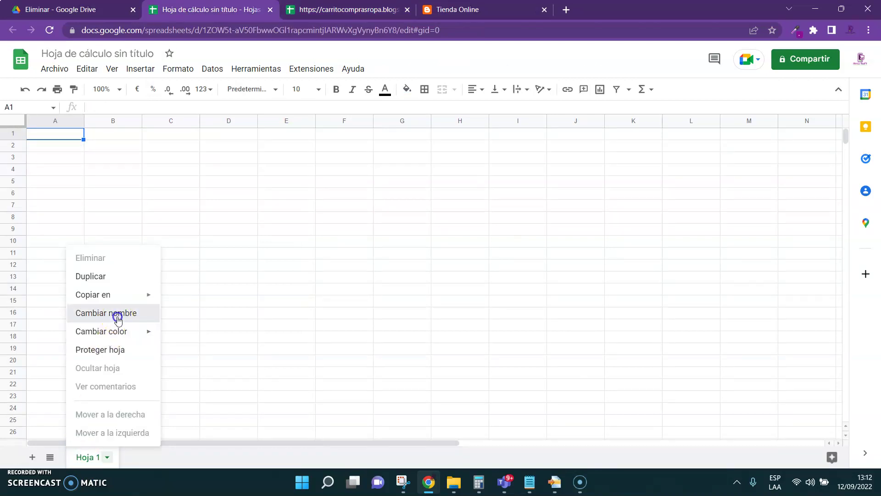
pyautogui.write('Producto')
# Copy the Producto table A1:F5 from the store spreadsheet into the new Producto sheet
pyautogui.hotkey('ctrl', 'Tab')
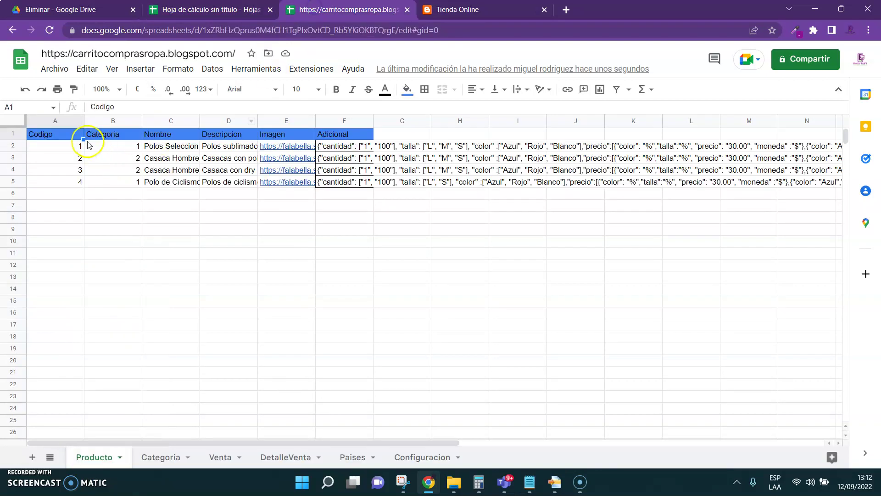
pyautogui.hotkey('shift', 'Down')
pyautogui.hotkey('shift', 'Down')
pyautogui.hotkey('shift', 'Down')
pyautogui.hotkey('shift', 'Right')
pyautogui.hotkey('shift', 'Right')
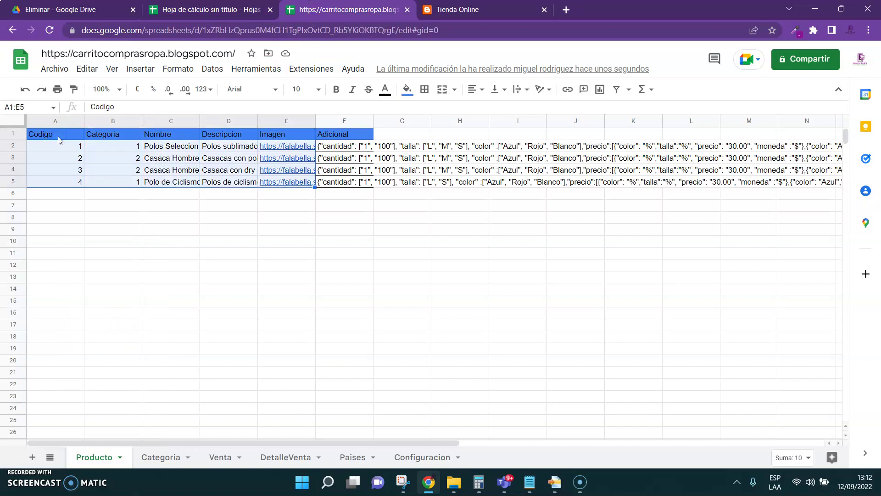
pyautogui.hotkey('shift', 'Right')
pyautogui.hotkey('ctrl', 'c')
pyautogui.hotkey('ctrl', 'shift', 'Tab')
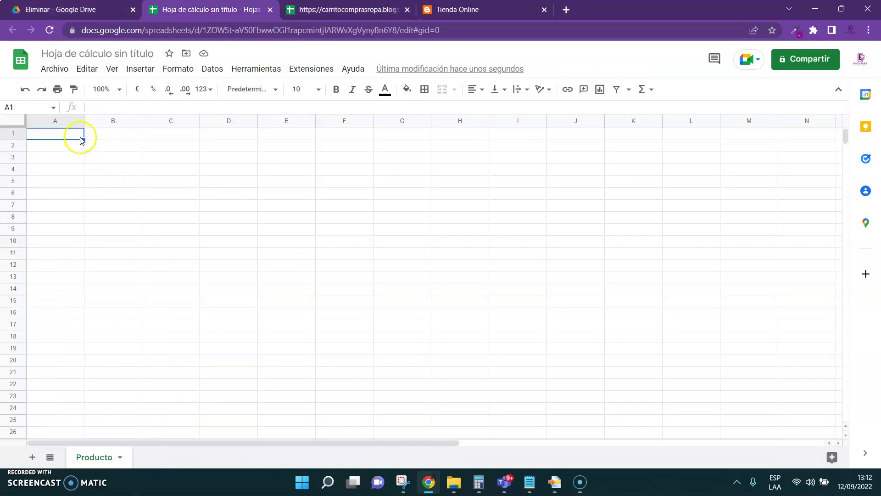
pyautogui.hotkey('ctrl', 'v')
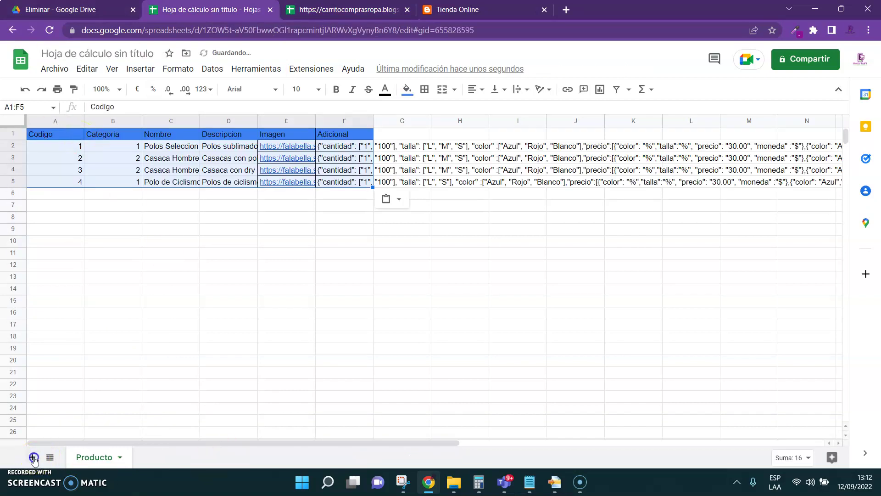
pyautogui.click(34, 458)
pyautogui.rightClick(163, 456)
# Name the new sheet Categoria and paste the store's category table A1:C4 at A1
pyautogui.click(177, 316)
pyautogui.write('Ca')
pyautogui.click(177, 316)
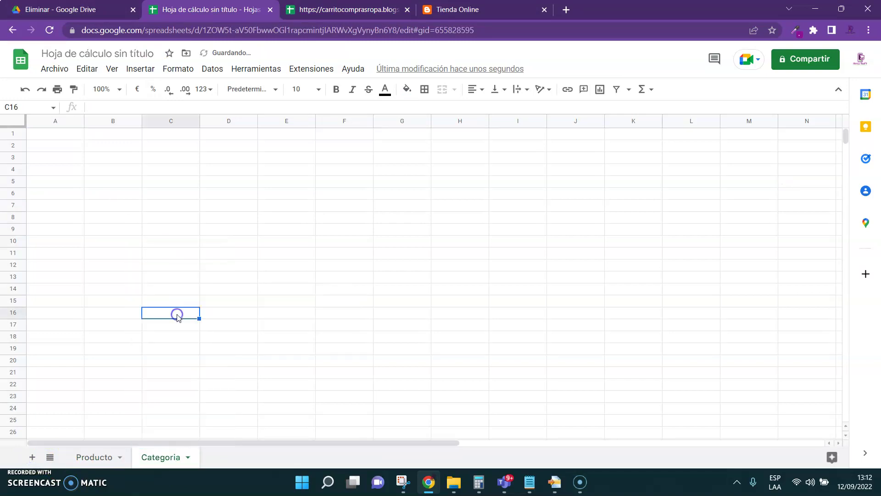
pyautogui.hotkey('ctrl', 'Tab')
pyautogui.click(158, 456)
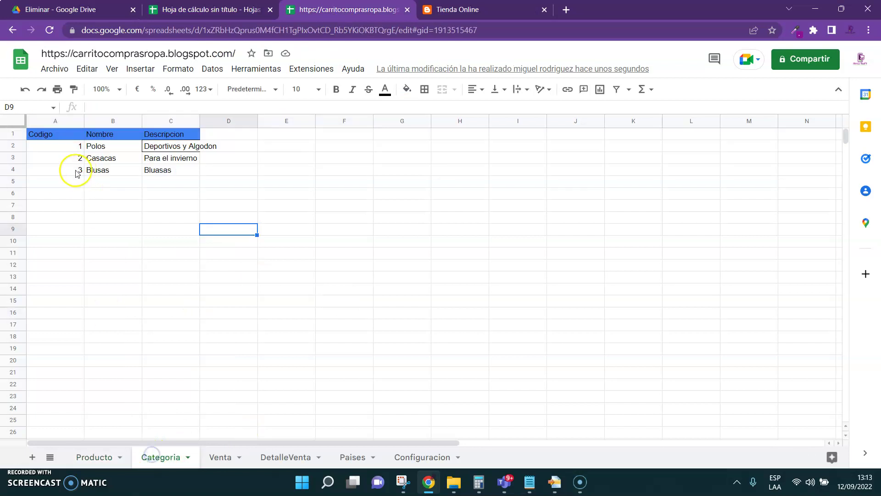
pyautogui.click(54, 136)
pyautogui.hotkey('shift', 'Down')
pyautogui.hotkey('shift', 'Down')
pyautogui.hotkey('shift', 'Down')
pyautogui.hotkey('shift', 'Right')
pyautogui.hotkey('shift', 'Right')
pyautogui.hotkey('ctrl', 'c')
pyautogui.hotkey('ctrl', 'shift', 'Tab')
pyautogui.click(62, 137)
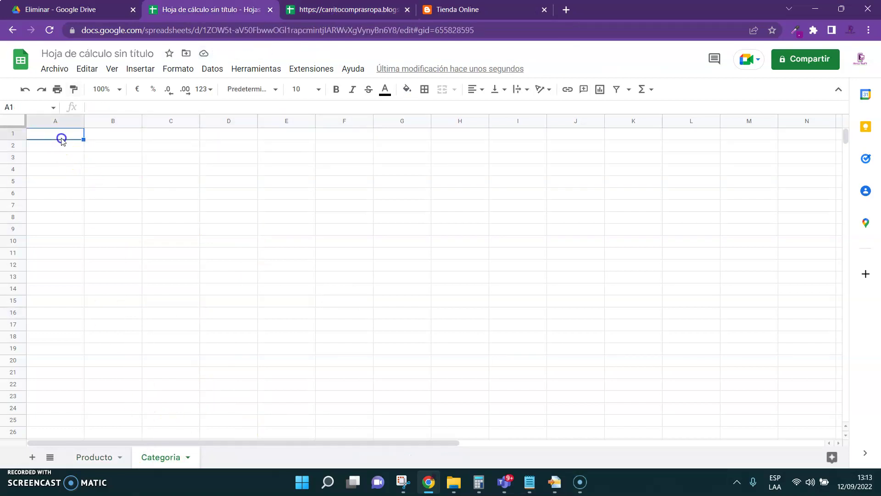
pyautogui.hotkey('ctrl', 'v')
# Delete row 4, the Blusas category, leaving only Polos and Casacas
pyautogui.click(17, 174)
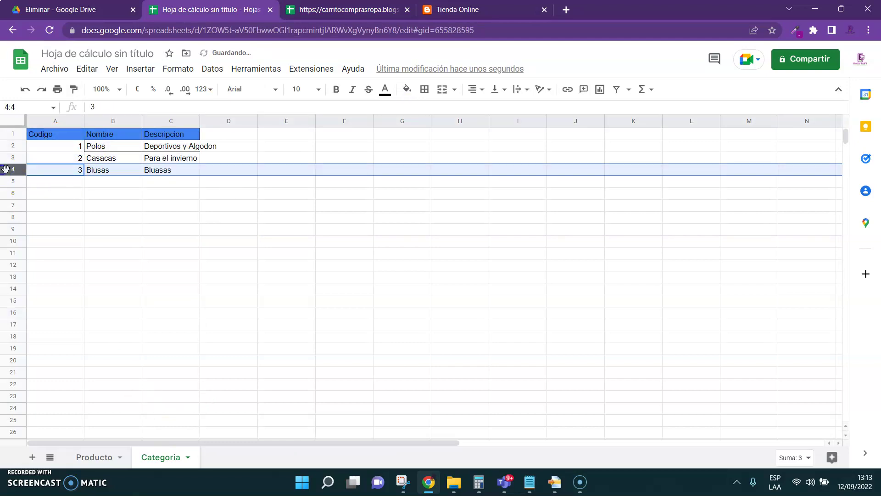
pyautogui.rightClick(6, 169)
pyautogui.click(49, 296)
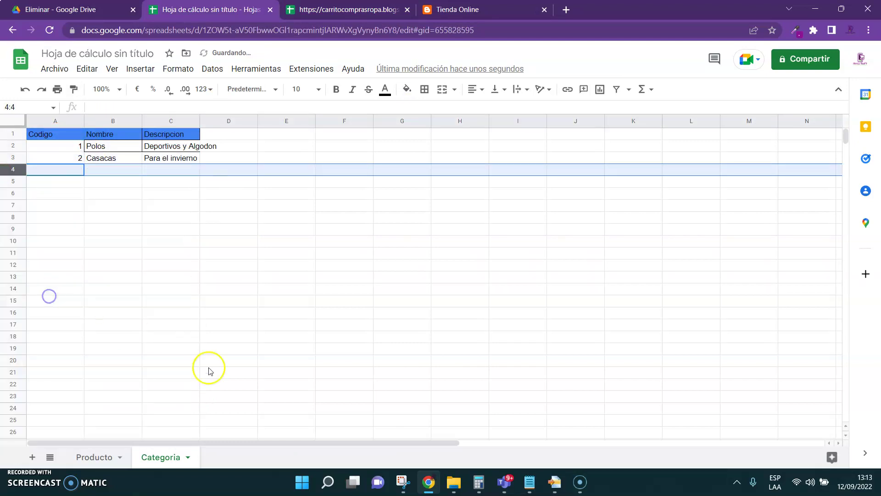
pyautogui.click(209, 371)
# Select the Venta sheet's header row from A1 in the store spreadsheet
pyautogui.click(348, 10)
pyautogui.click(230, 456)
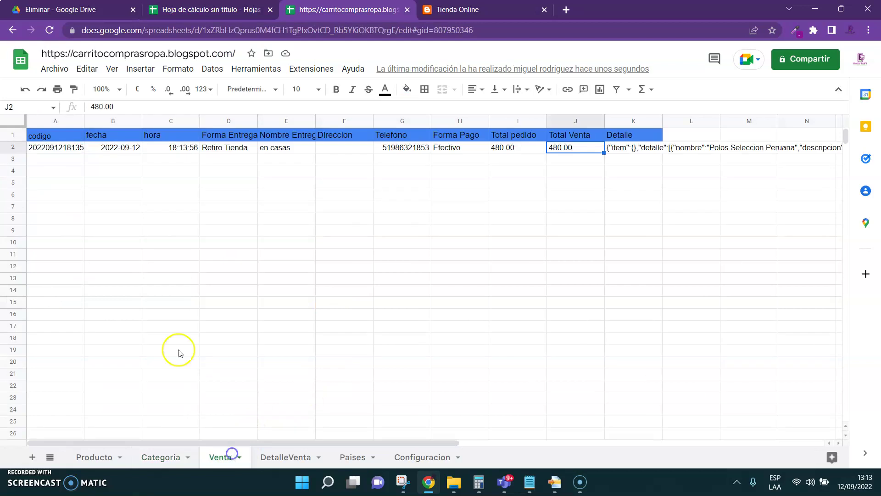
pyautogui.click(68, 133)
pyautogui.hotkey('shift', 'Right')
pyautogui.hotkey('shift', 'Right')
pyautogui.hotkey('shift', 'Right')
pyautogui.hotkey('shift', 'Right')
pyautogui.hotkey('shift', 'Right')
pyautogui.hotkey('shift', 'Right')
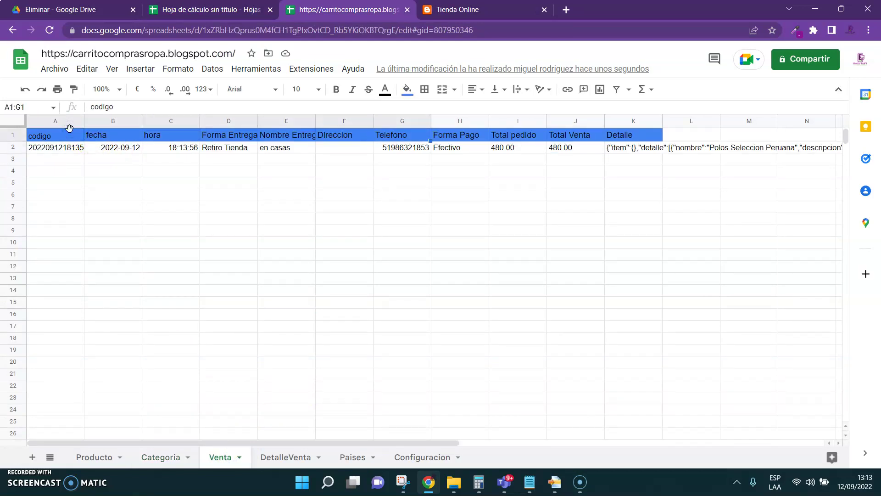
pyautogui.hotkey('shift', 'Right')
pyautogui.hotkey('shift', 'Right')
pyautogui.hotkey('shift', 'Right')
pyautogui.hotkey('shift', 'Right')
pyautogui.click(206, 9)
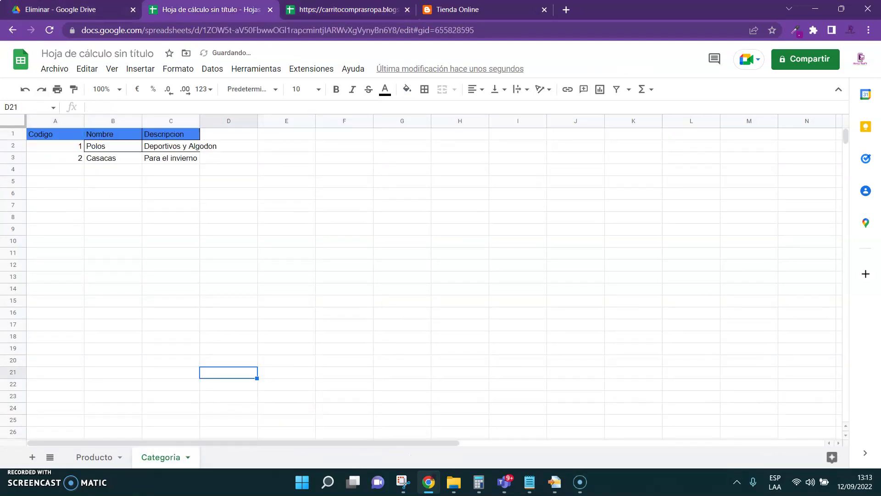
pyautogui.click(32, 458)
# Name the new sheet Venta and paste the Venta header row at A1
pyautogui.rightClick(216, 456)
pyautogui.click(244, 309)
pyautogui.write('v')
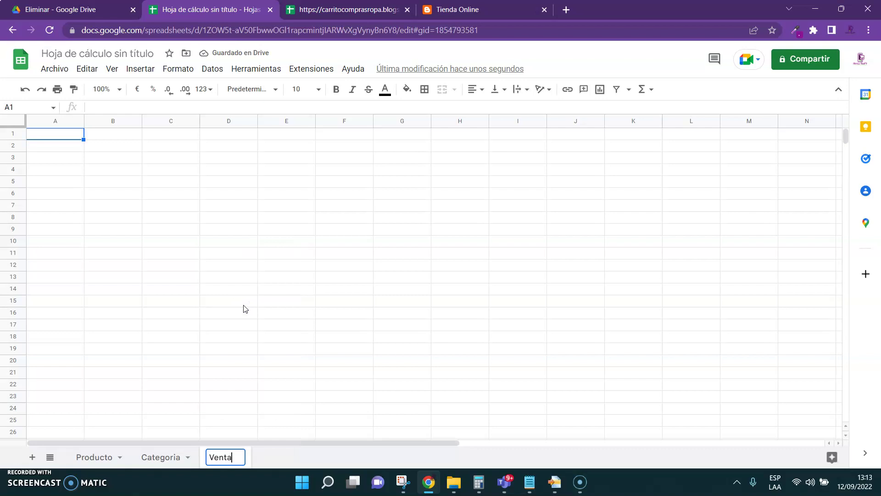
pyautogui.click(243, 303)
pyautogui.click(53, 134)
pyautogui.hotkey('ctrl', 'v')
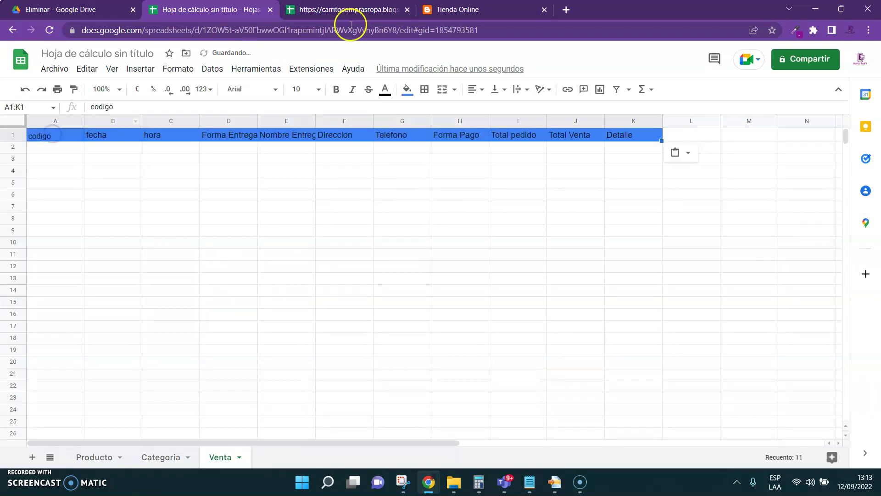
# Add a fourth sheet and name it DetalleVenta, matching the store spreadsheet
pyautogui.click(351, 12)
pyautogui.click(279, 458)
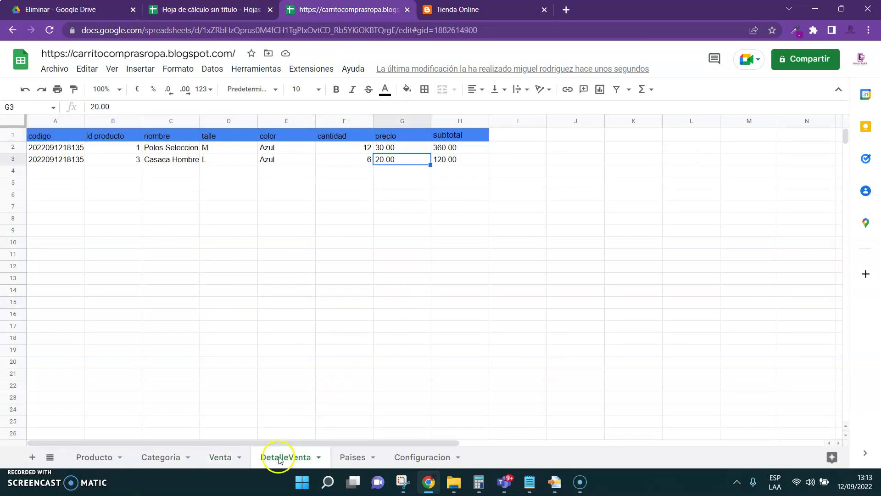
pyautogui.rightClick(279, 458)
pyautogui.click(281, 313)
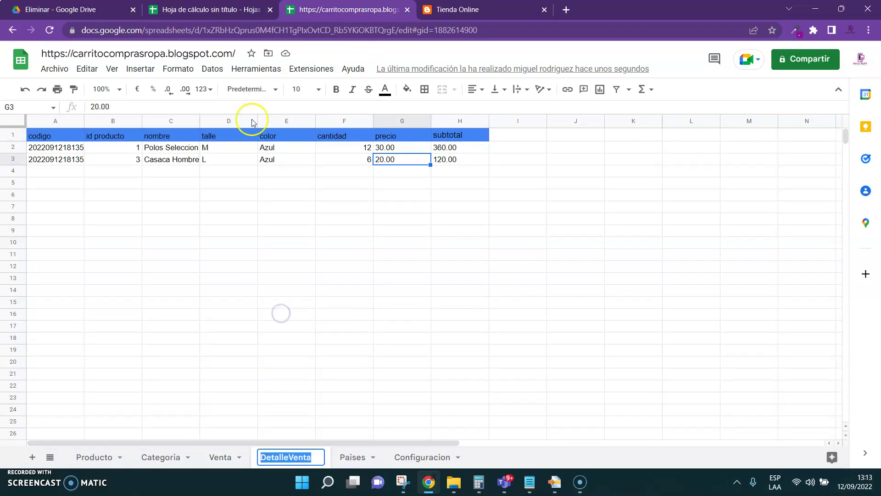
pyautogui.click(216, 9)
pyautogui.click(31, 458)
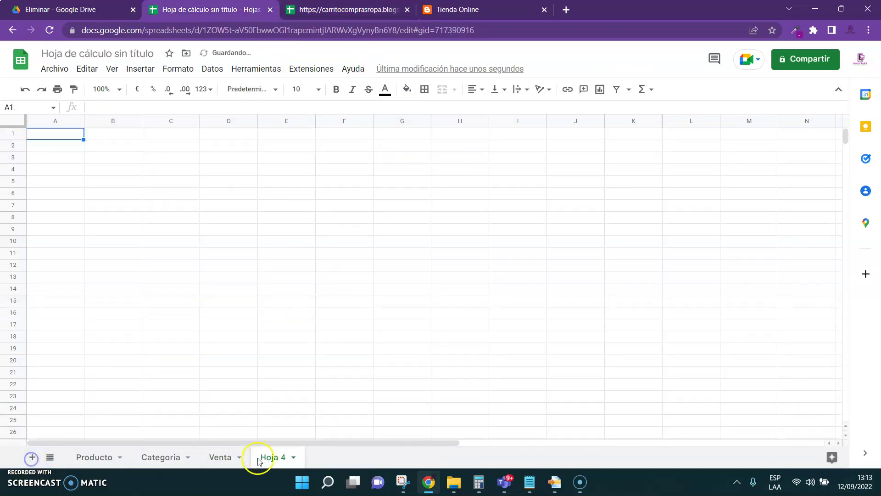
pyautogui.rightClick(269, 457)
pyautogui.click(297, 313)
pyautogui.write('DetalleVenta')
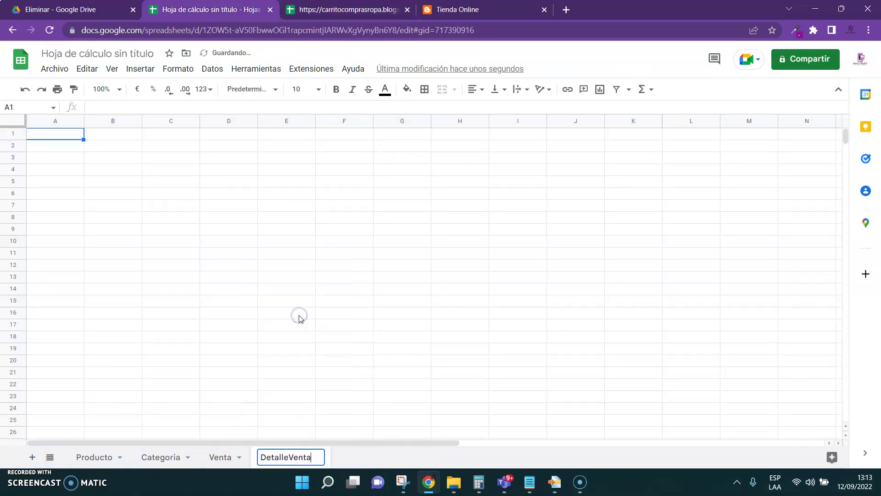
pyautogui.click(299, 317)
# Copy the store's DetalleVenta header row A1:H1 into A1 of the new DetalleVenta sheet
pyautogui.click(349, 9)
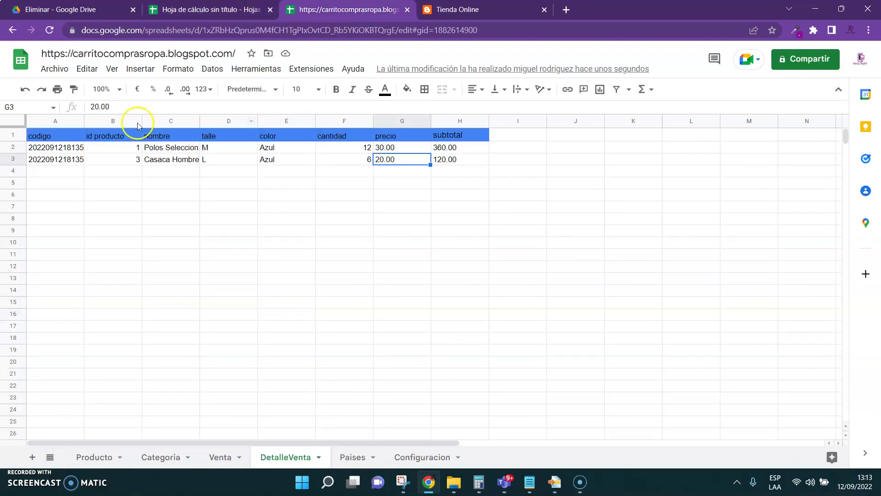
pyautogui.click(63, 138)
pyautogui.hotkey('shift', 'Right')
pyautogui.hotkey('shift', 'Right')
pyautogui.hotkey('shift', 'Right')
pyautogui.hotkey('shift', 'Right')
pyautogui.hotkey('shift', 'Right')
pyautogui.hotkey('shift', 'Right')
pyautogui.hotkey('shift', 'Right')
pyautogui.hotkey('ctrl', 'c')
pyautogui.hotkey('ctrl', 'pageup')
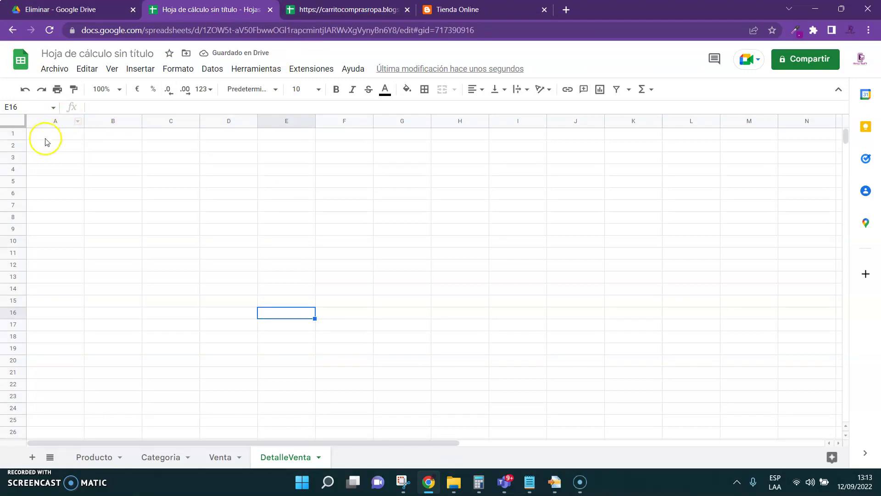
pyautogui.click(45, 138)
pyautogui.hotkey('ctrl', 'v')
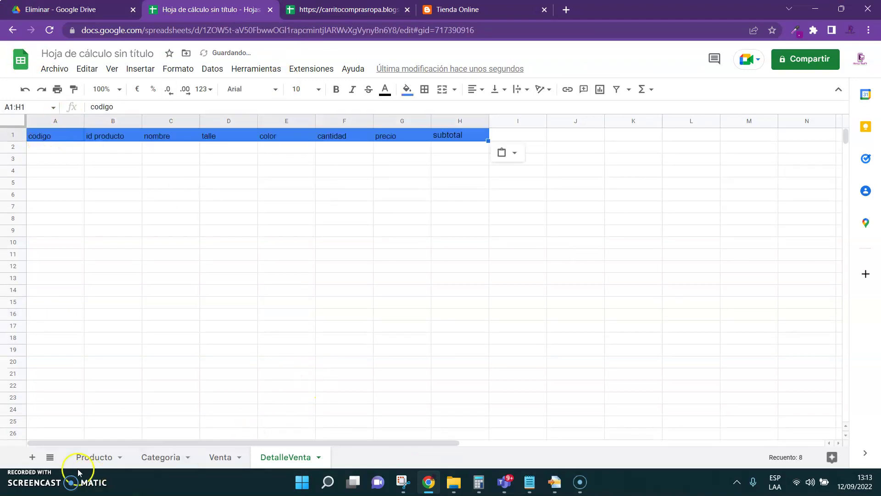
pyautogui.click(34, 458)
# Copy the country list A1:B18 from the store's Paises sheet
pyautogui.hotkey('ctrl', 'pagedown')
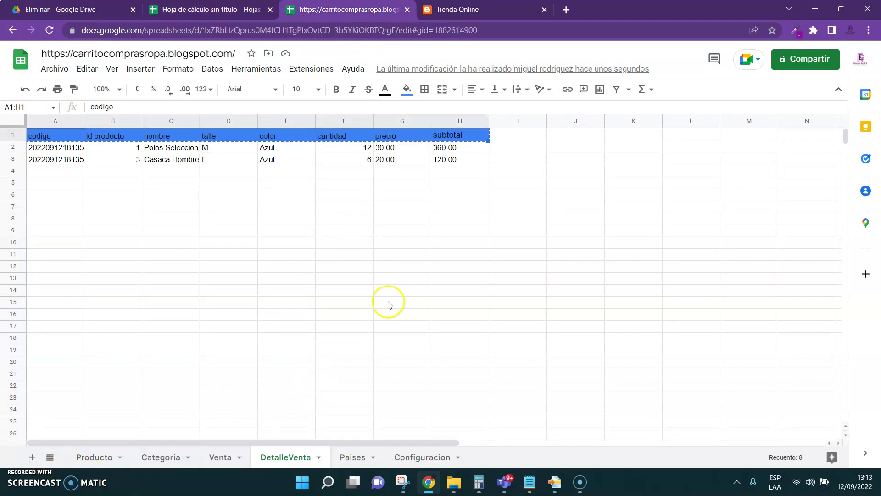
pyautogui.click(342, 456)
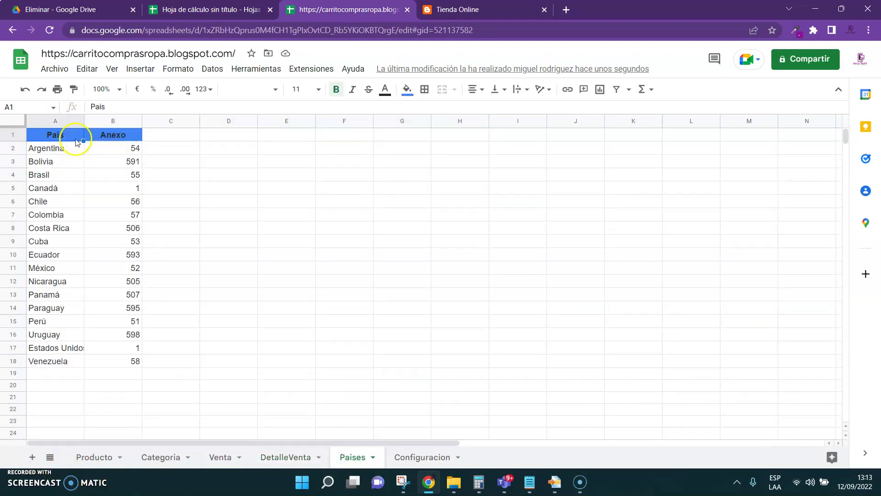
pyautogui.moveTo(76, 142); pyautogui.dragTo(131, 362)
pyautogui.hotkey('ctrl', 'c')
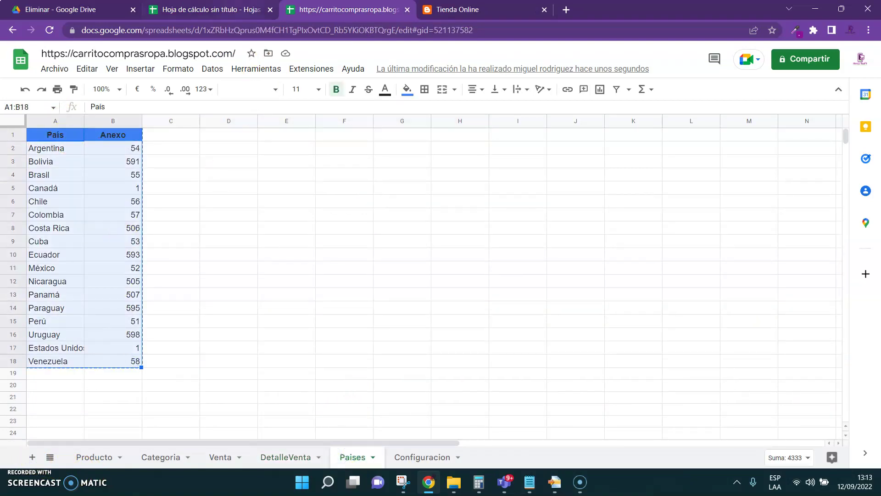
pyautogui.hotkey('ctrl', 'pageup')
# Rename Hoja 5 to Paises and paste the País and Anexo code list at A1
pyautogui.rightClick(350, 457)
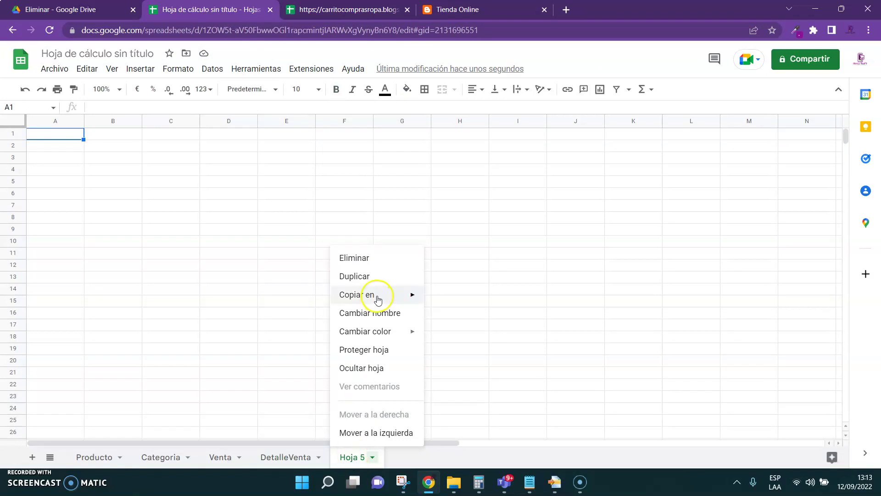
pyautogui.click(370, 312)
pyautogui.write('Pais')
pyautogui.click(371, 316)
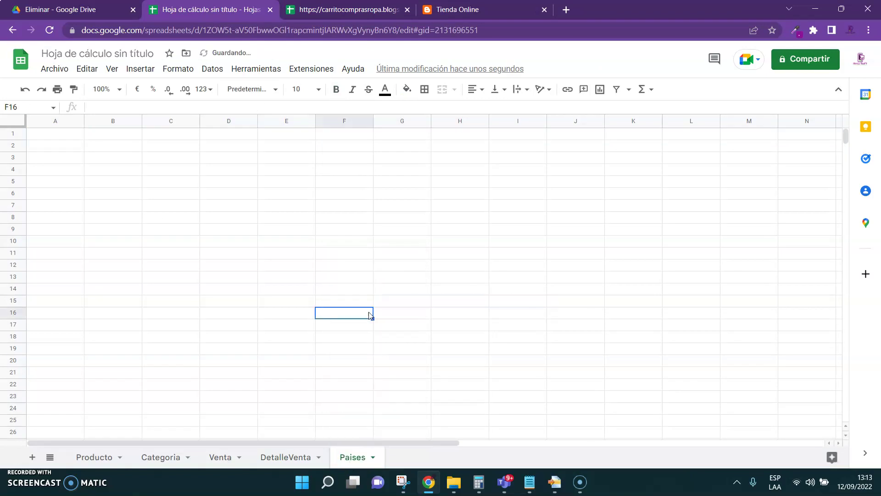
pyautogui.click(45, 136)
pyautogui.hotkey('ctrl', 'v')
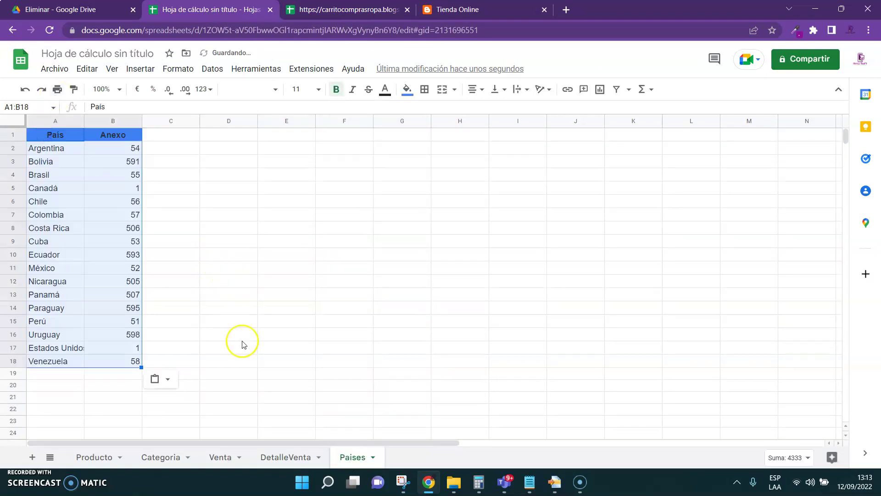
pyautogui.click(345, 8)
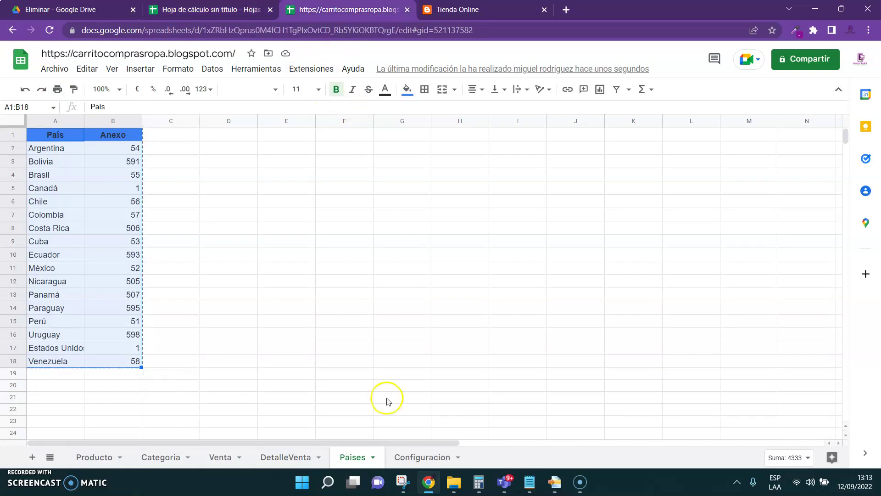
# Take the store's Configuracion settings A1:B8 and add a new sheet named Configuracion
pyautogui.click(403, 455)
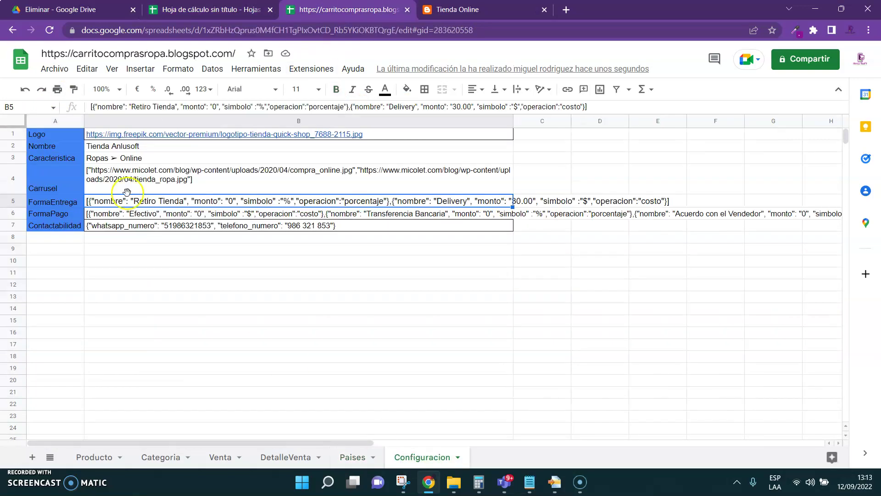
pyautogui.moveTo(54, 138)
pyautogui.mouseDown()
pyautogui.moveTo(198, 238)
pyautogui.moveTo(251, 231)
pyautogui.mouseUp()
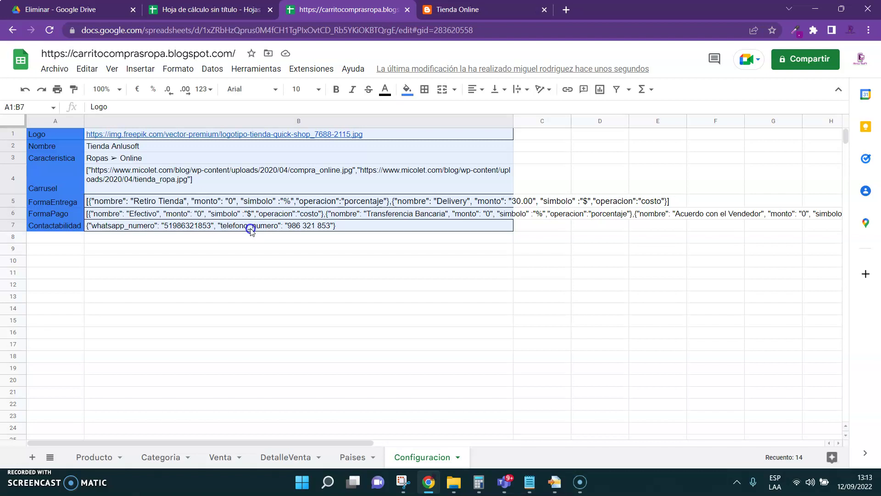
pyautogui.hotkey('ctrl', 'shift', 'Tab')
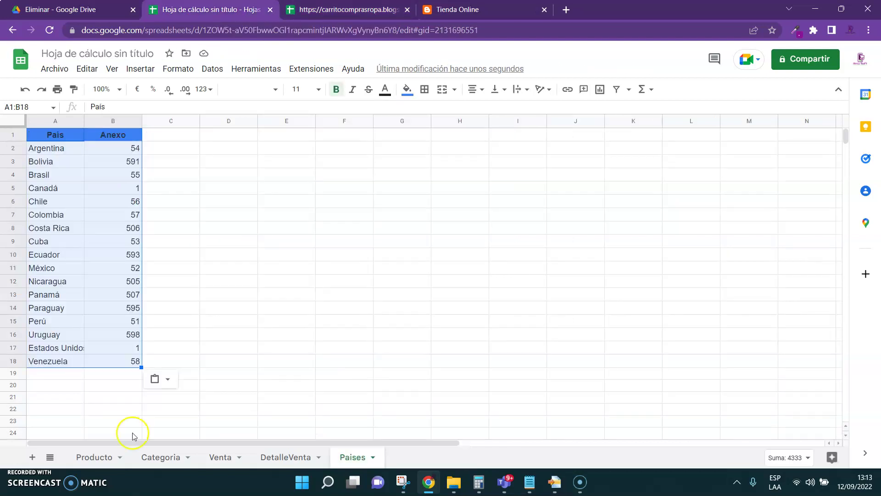
pyautogui.click(32, 457)
pyautogui.click(426, 457)
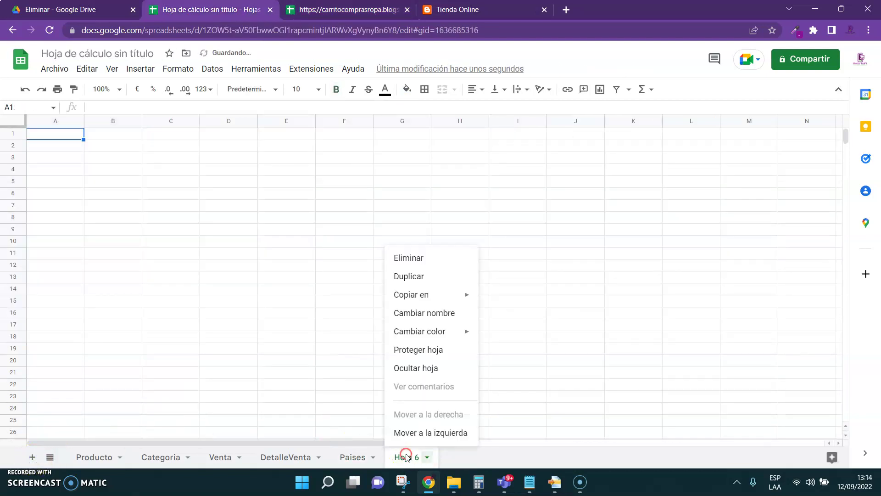
pyautogui.click(431, 313)
pyautogui.write('Configuracion')
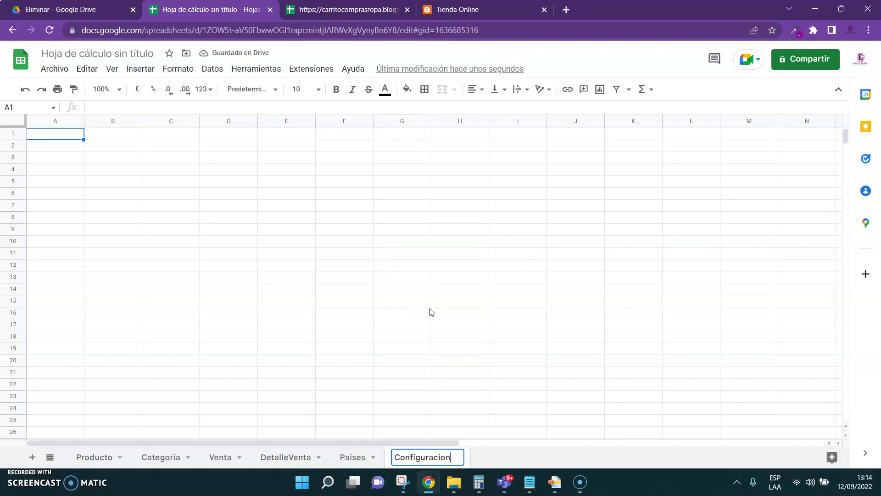
pyautogui.click(386, 266)
# Paste the settings at A1, autofit column B, and set the store name to Tienda Anlusoft v2
pyautogui.click(71, 137)
pyautogui.hotkey('ctrl', 'v')
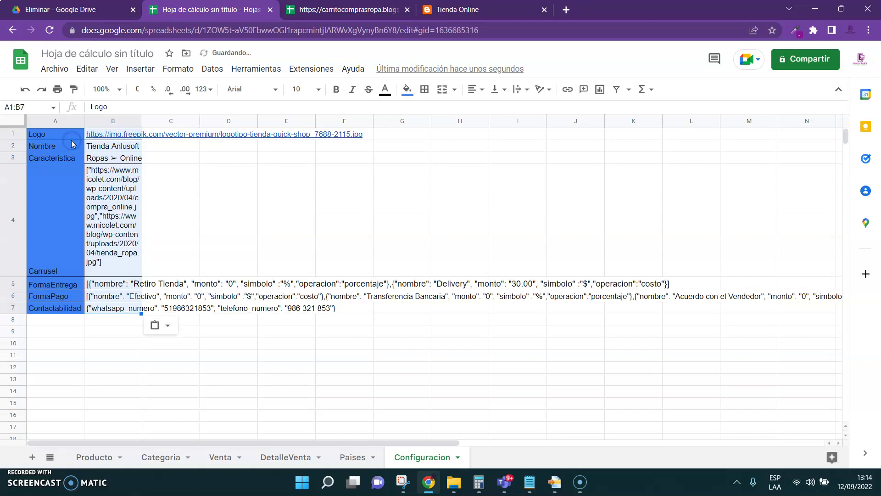
pyautogui.doubleClick(142, 123)
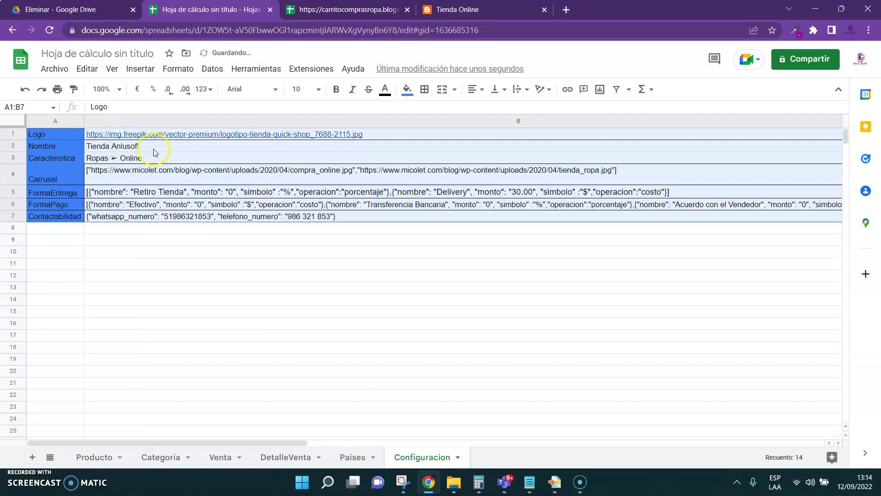
pyautogui.click(170, 145)
pyautogui.click(165, 106)
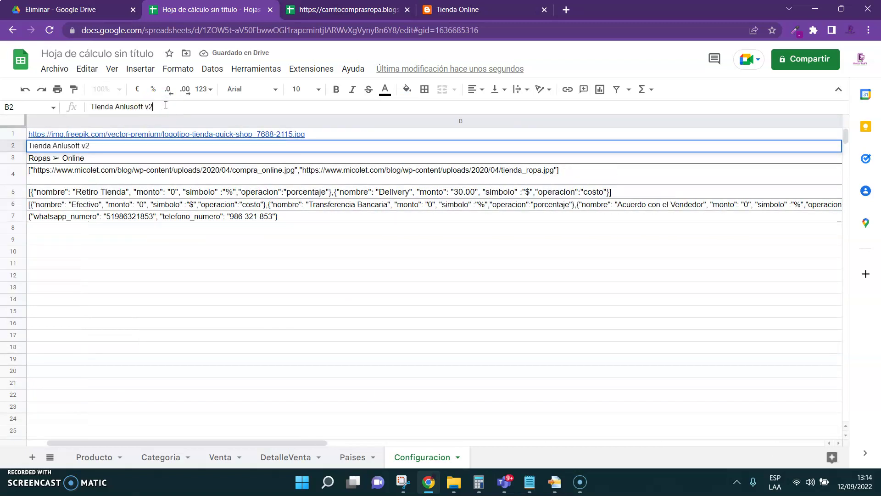
pyautogui.click(177, 327)
pyautogui.press('Left')
pyautogui.press('Up')
pyautogui.press('Up')
pyautogui.press('Up')
pyautogui.press('Up')
pyautogui.press('Up')
pyautogui.press('Up')
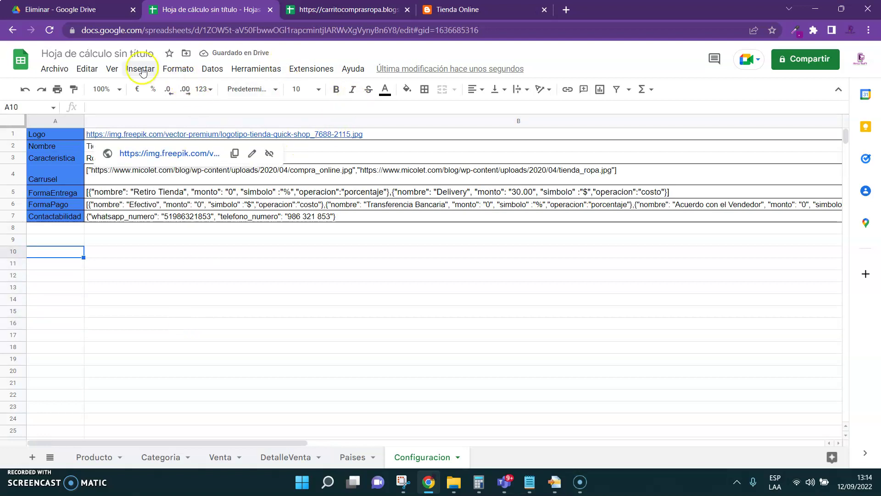
# Retitle the spreadsheet to Hoja 3
pyautogui.click(121, 53)
pyautogui.write('Hoja 3')
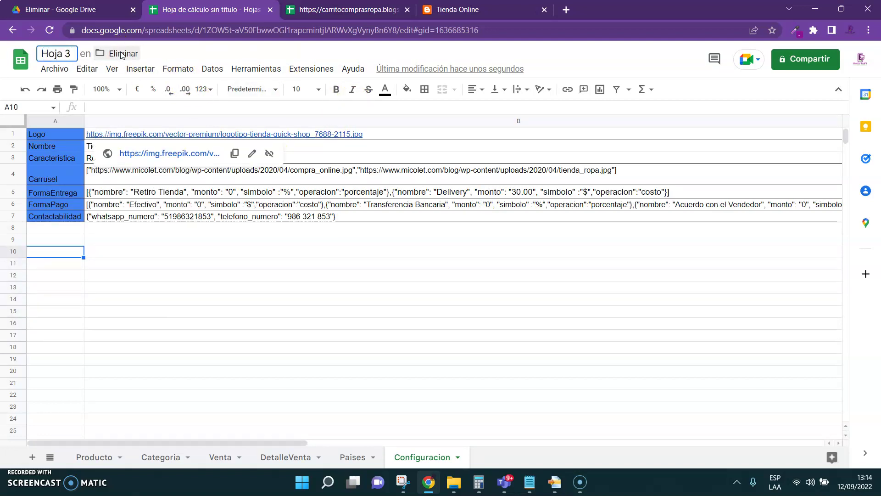
pyautogui.click(257, 289)
# Open the Apps Script project via Extensiones and select all the code in Codigo.gs.txt
pyautogui.click(312, 68)
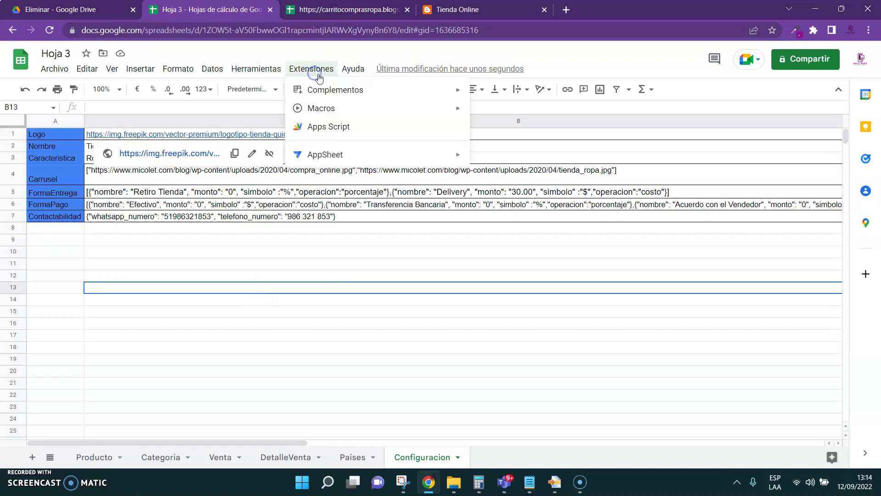
pyautogui.click(325, 123)
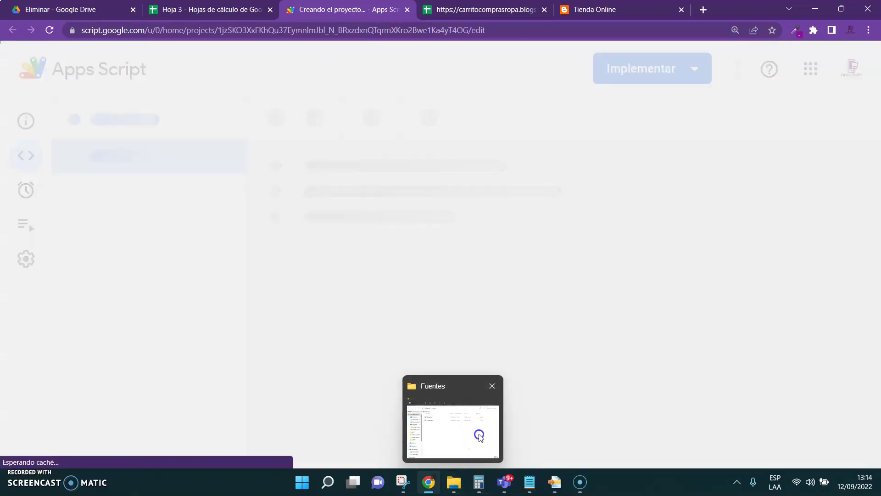
pyautogui.click(488, 437)
pyautogui.doubleClick(146, 150)
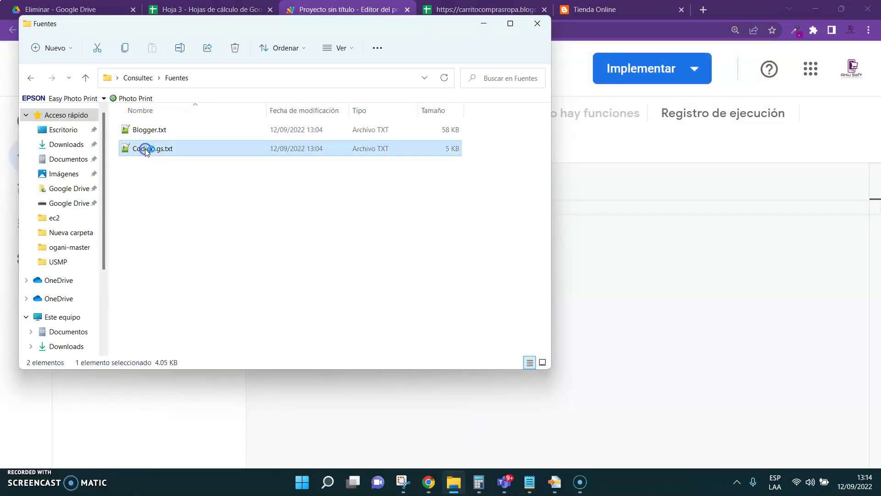
pyautogui.hotkey('ctrl', 'a')
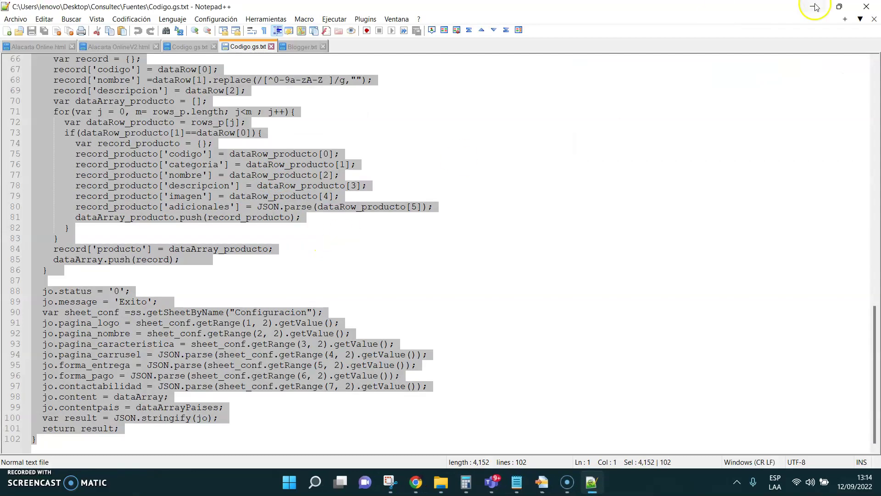
# Replace the starter code in Código.gs with the pasted backend script and save
pyautogui.click(812, 6)
pyautogui.click(675, 283)
pyautogui.click(441, 275)
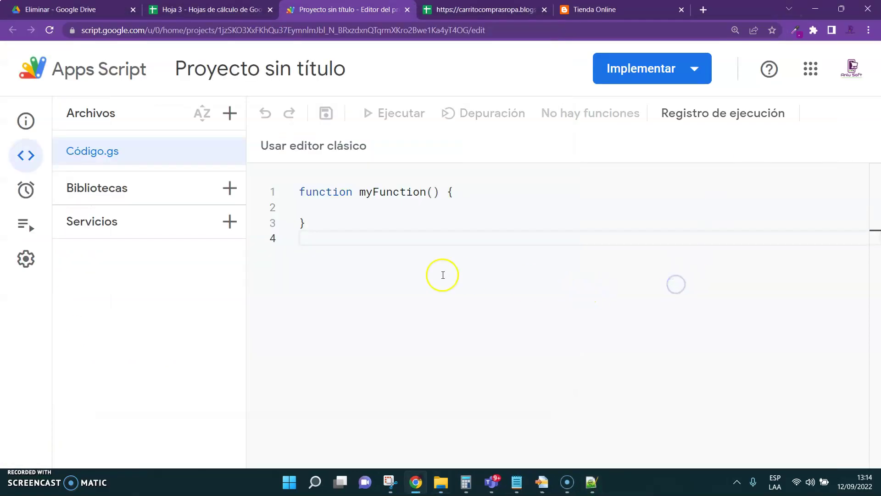
pyautogui.hotkey('ctrl', 'a')
pyautogui.press('Delete')
pyautogui.hotkey('ctrl', 'v')
pyautogui.hotkey('ctrl', 'a')
pyautogui.press('Delete')
pyautogui.hotkey('ctrl', 'v')
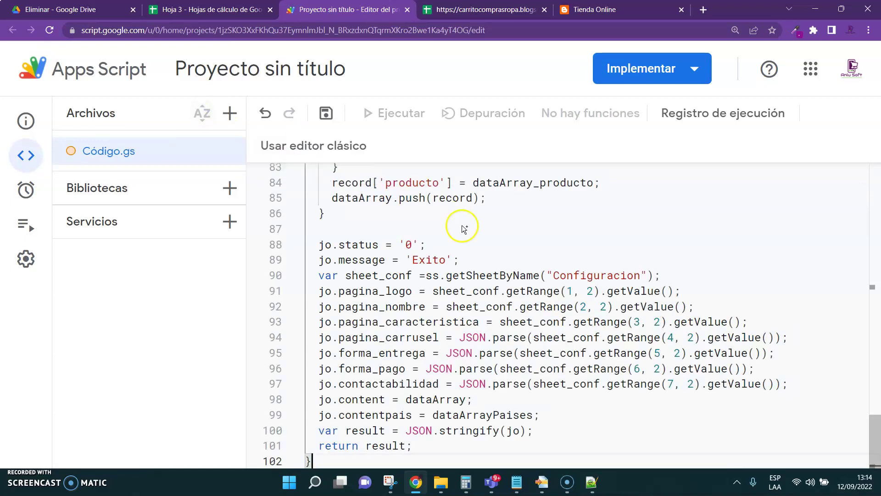
pyautogui.hotkey('ctrl', 's')
pyautogui.moveTo(877, 413); pyautogui.dragTo(877, 174)
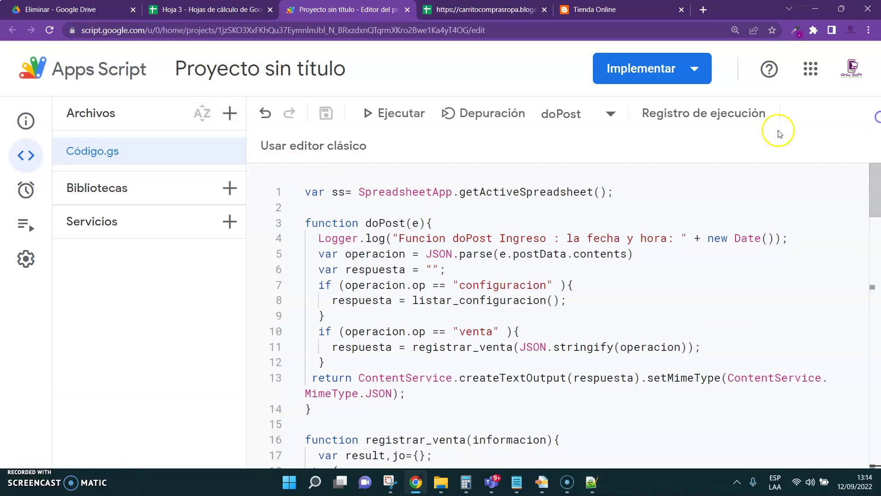
# Deploy the script as a web app with description 1, accessible to anyone
pyautogui.click(671, 74)
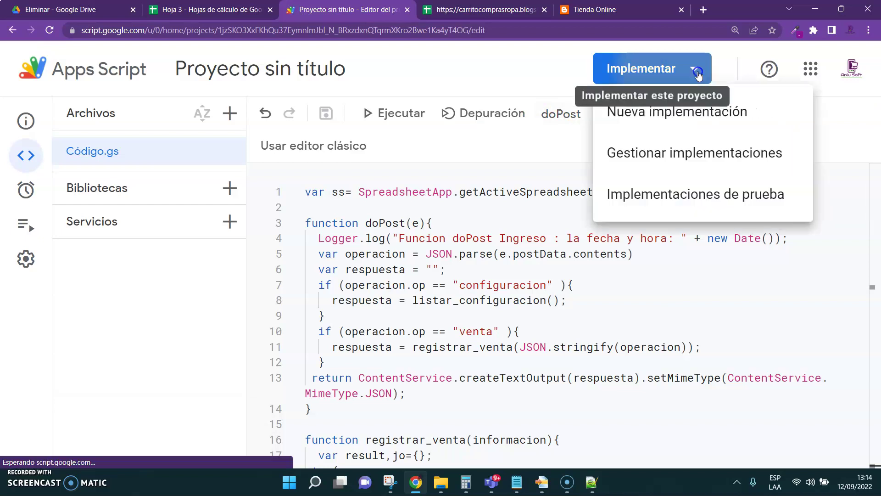
pyautogui.click(656, 115)
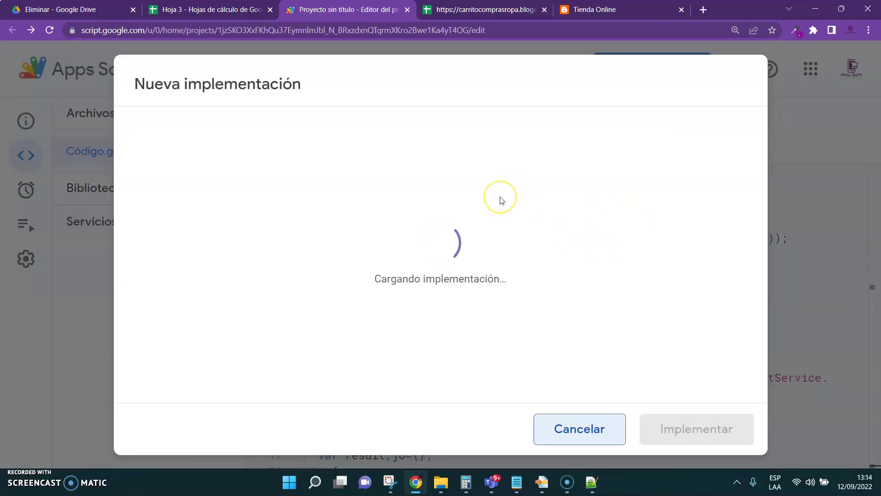
pyautogui.click(264, 124)
pyautogui.click(312, 164)
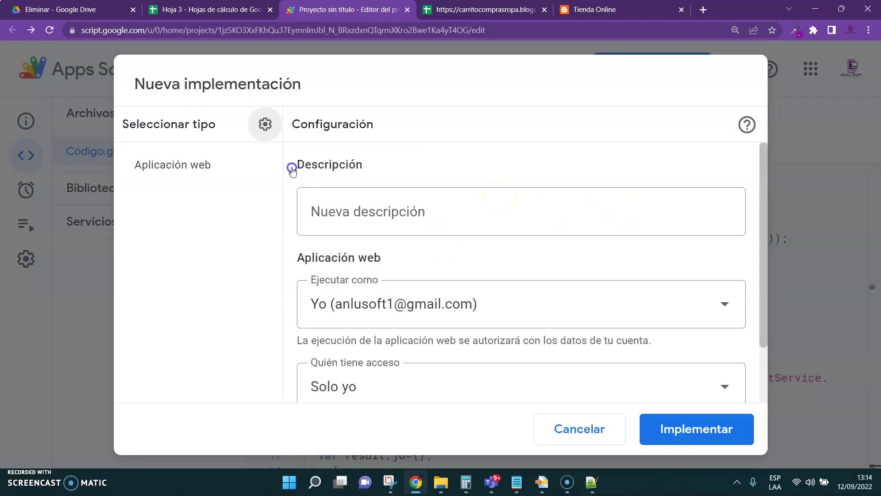
pyautogui.click(495, 225)
pyautogui.write('1')
pyautogui.click(408, 386)
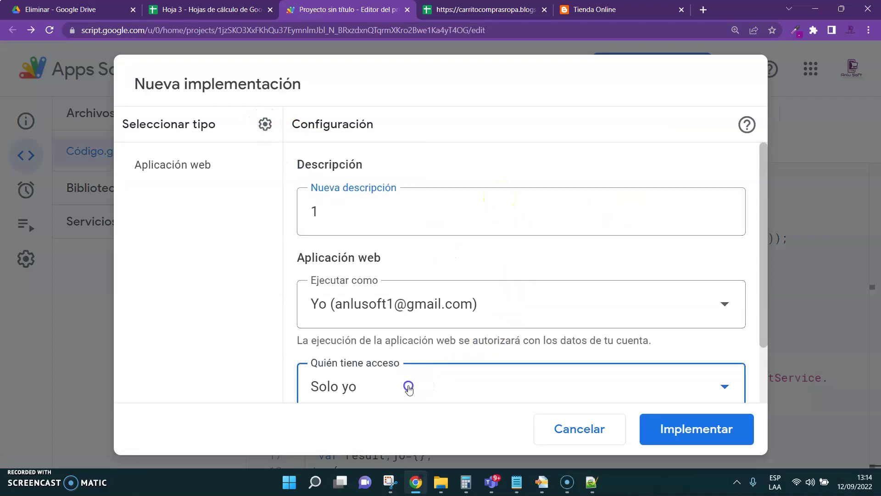
pyautogui.moveTo(760, 291); pyautogui.dragTo(756, 374)
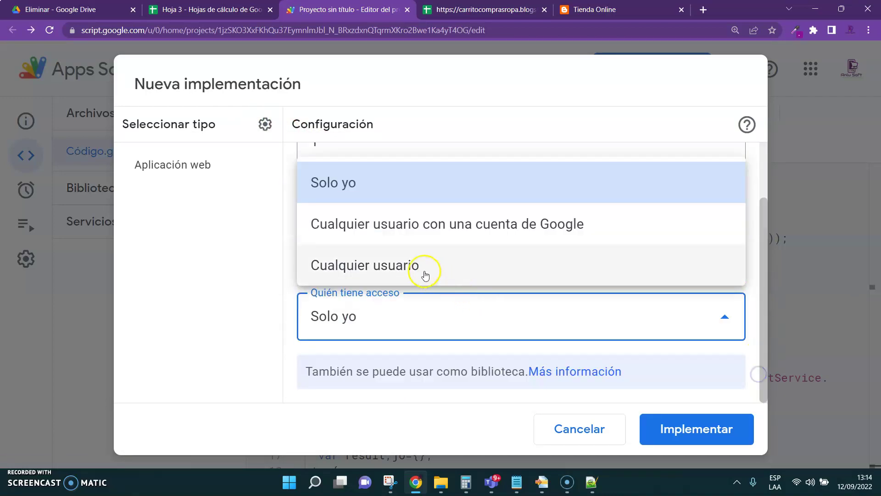
pyautogui.click(425, 273)
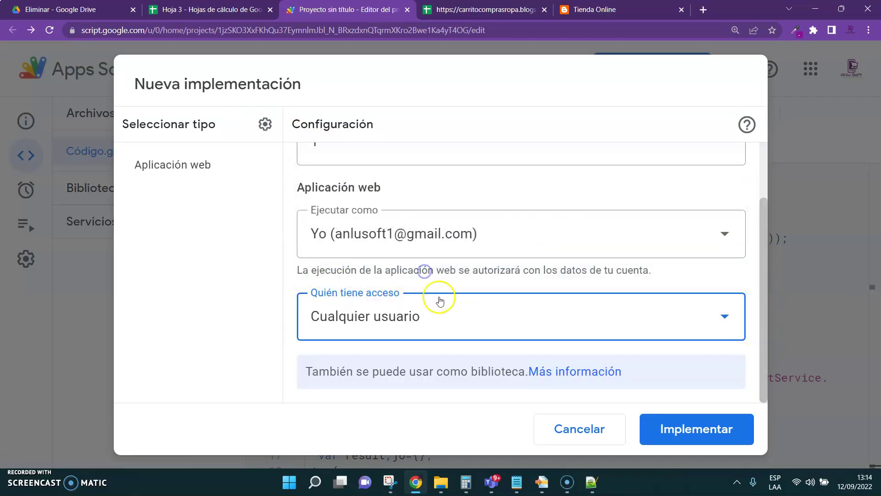
pyautogui.click(663, 431)
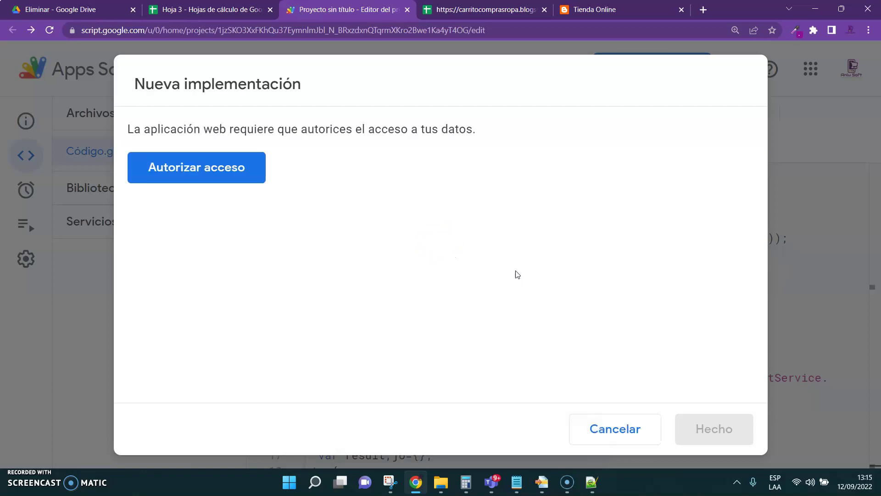
# Authorize the project with the account, proceeding past the unverified-app warning and allowing Sheets access
pyautogui.click(205, 165)
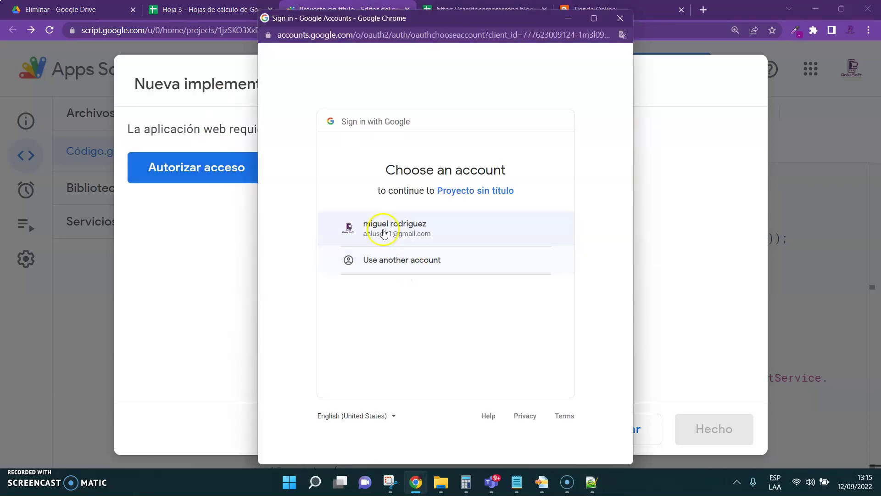
pyautogui.click(406, 228)
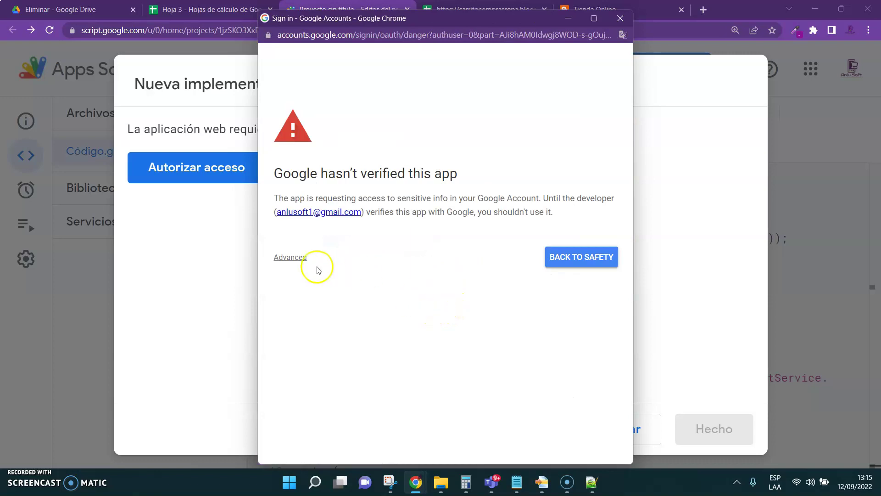
pyautogui.click(292, 259)
pyautogui.click(308, 324)
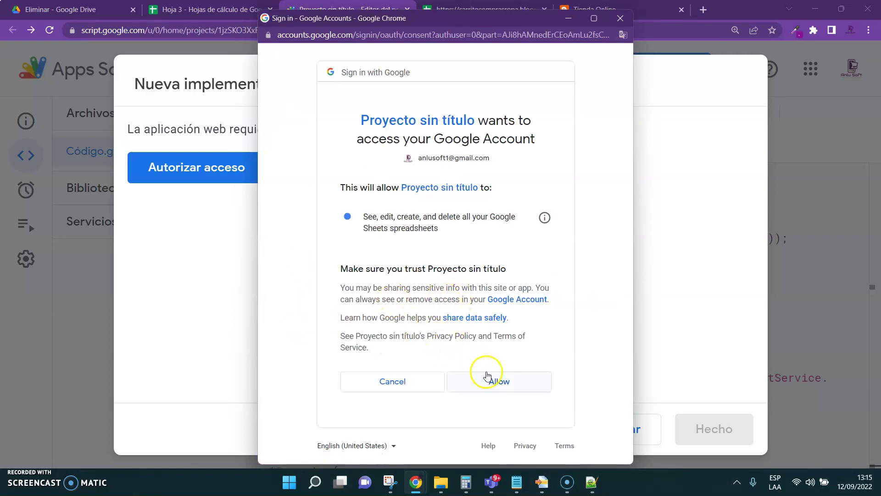
pyautogui.click(486, 382)
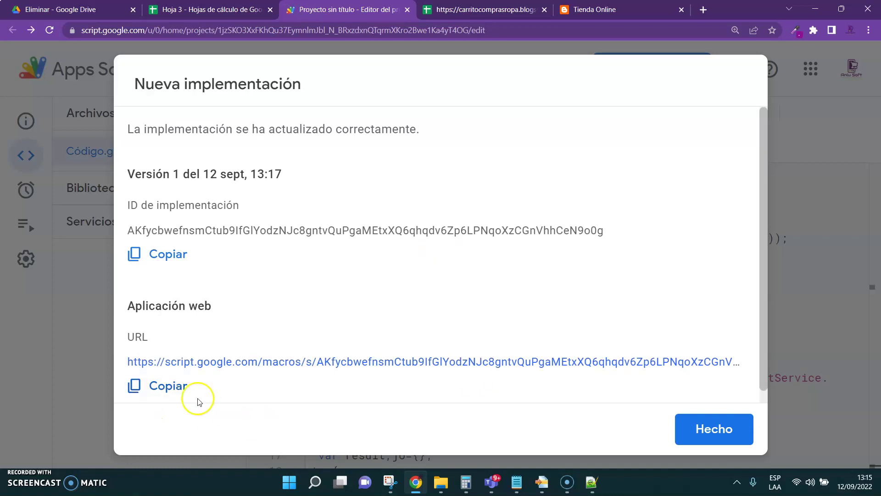
# Paste the copied web app /exec URL into a blank Notepad note, then return to the store page
pyautogui.click(154, 385)
pyautogui.click(698, 428)
pyautogui.moveTo(517, 482)
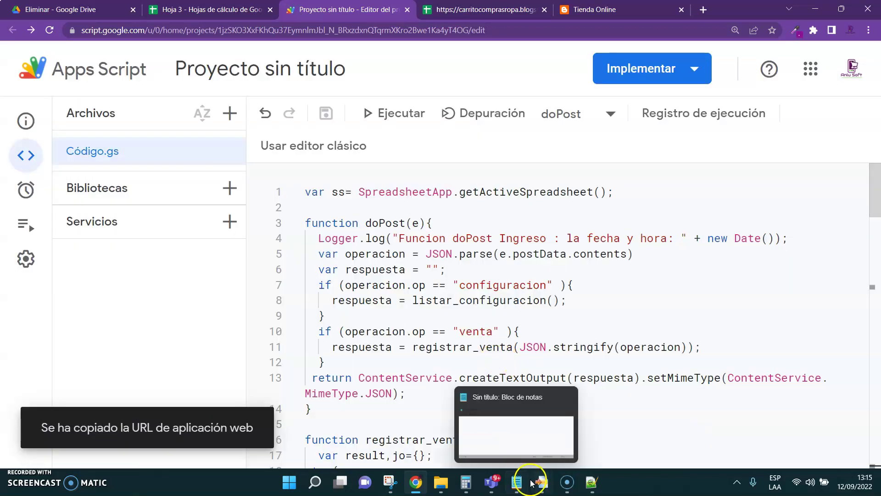
pyautogui.click(523, 438)
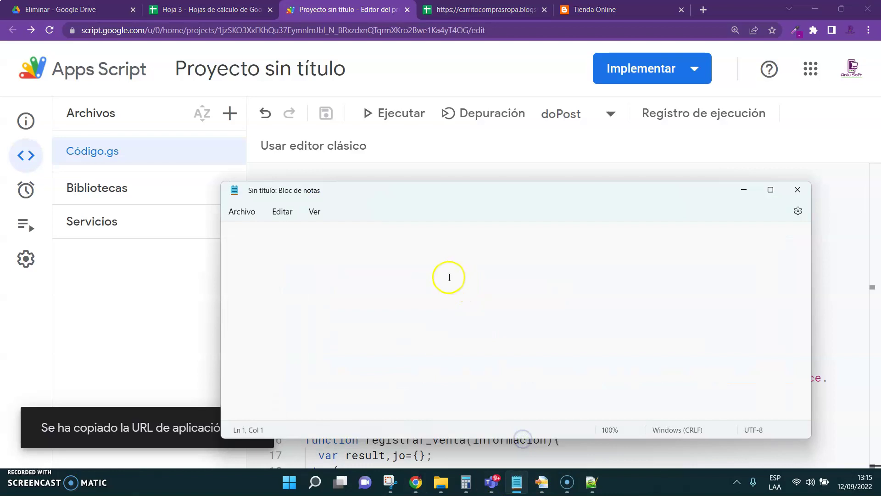
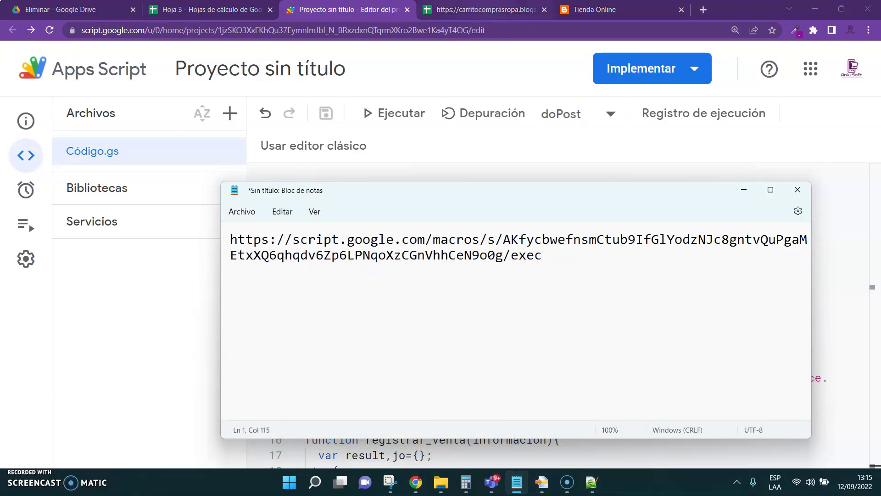
pyautogui.click(654, 6)
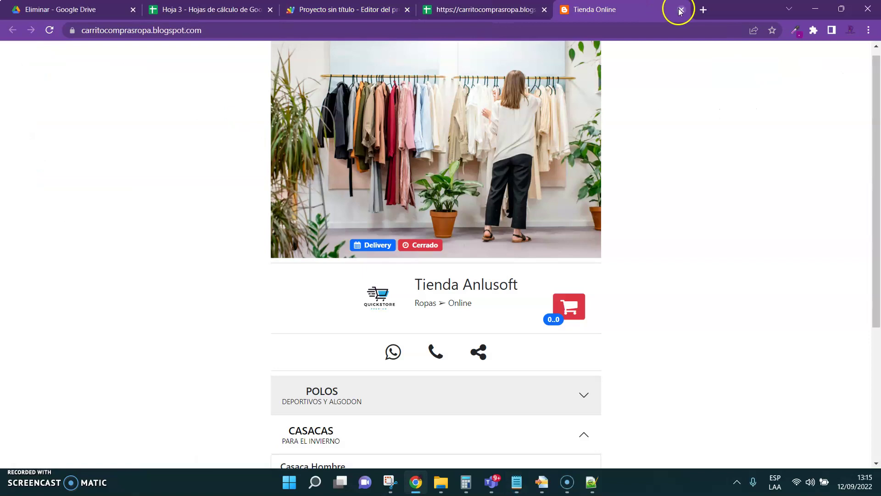
# Close the online store tab and go to blogger.com in a new tab
pyautogui.click(681, 9)
pyautogui.click(566, 10)
pyautogui.write('blogger.com')
pyautogui.press('Return')
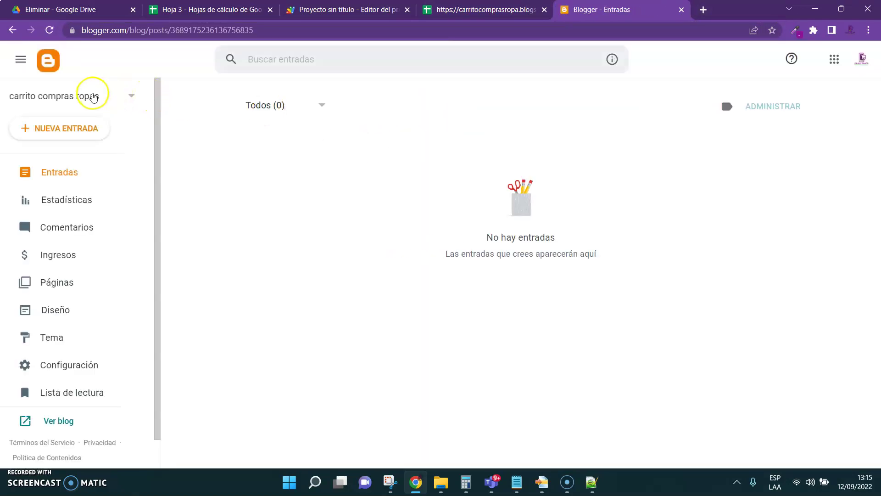
# Create a new blog titled 'tienda gratiuto v2' at tiendagratuito12092022.blogspot.com
pyautogui.click(93, 98)
pyautogui.moveTo(131, 112); pyautogui.dragTo(128, 287)
pyautogui.click(100, 296)
pyautogui.write('tienda gratiuto v2')
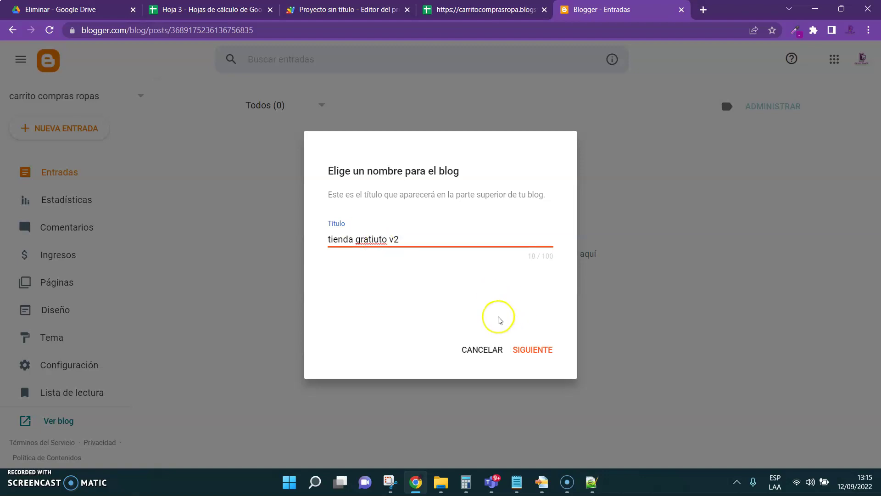
pyautogui.click(532, 350)
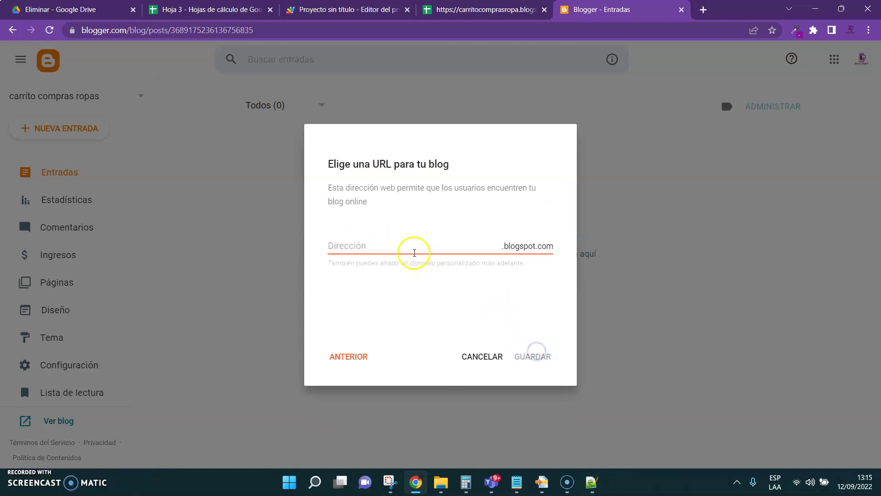
pyautogui.write('tiendagratuito12092022')
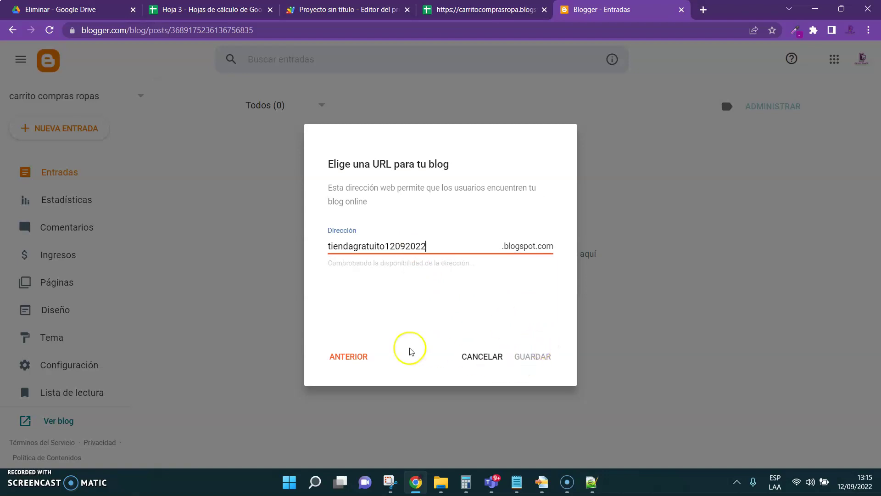
pyautogui.click(531, 364)
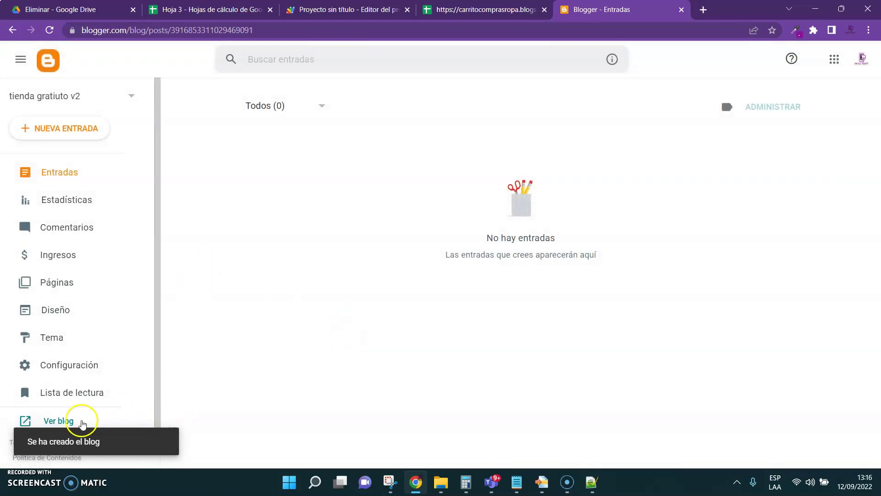
# Open the new blog's theme HTML editor and bring up the Fuentes folder
pyautogui.click(58, 336)
pyautogui.click(451, 166)
pyautogui.click(335, 254)
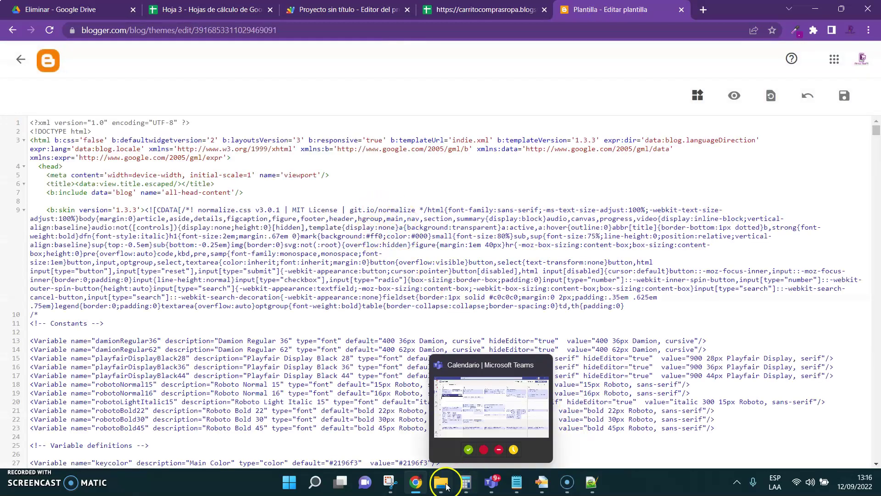
pyautogui.moveTo(440, 482)
pyautogui.click(445, 444)
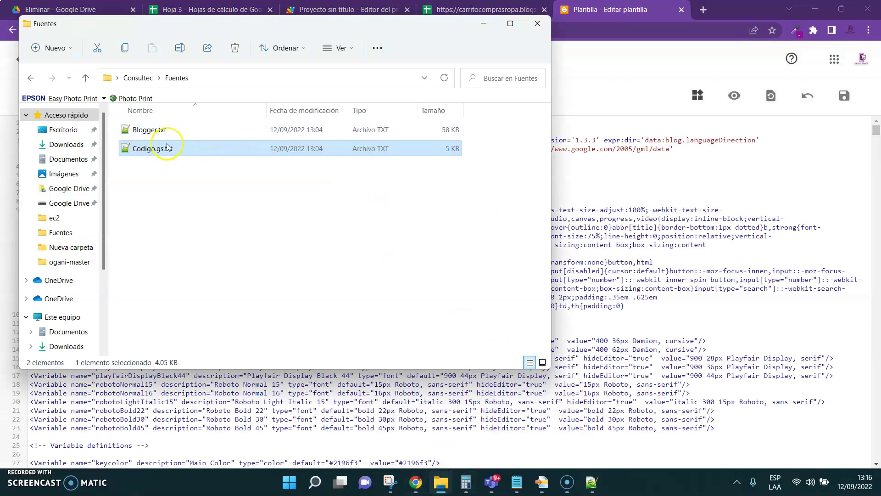
# Open Blogger.txt in Notepad++ and paste the new web app URL after the CDATA line
pyautogui.doubleClick(150, 131)
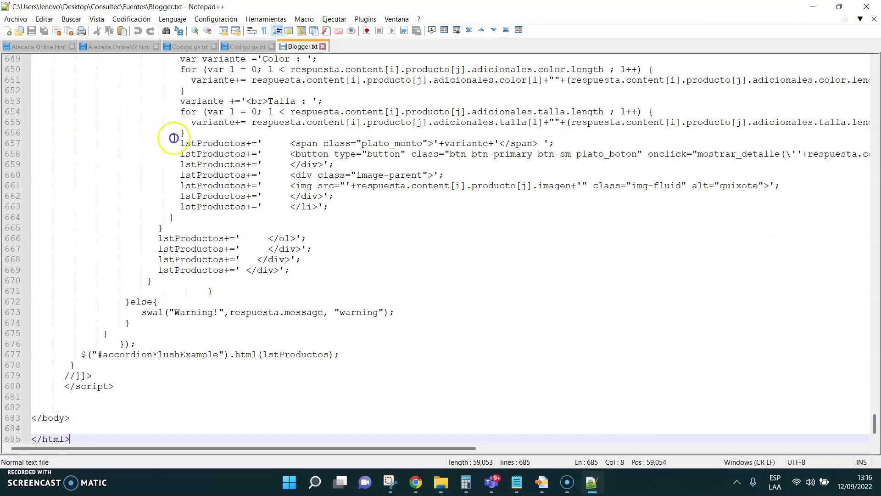
pyautogui.moveTo(543, 482)
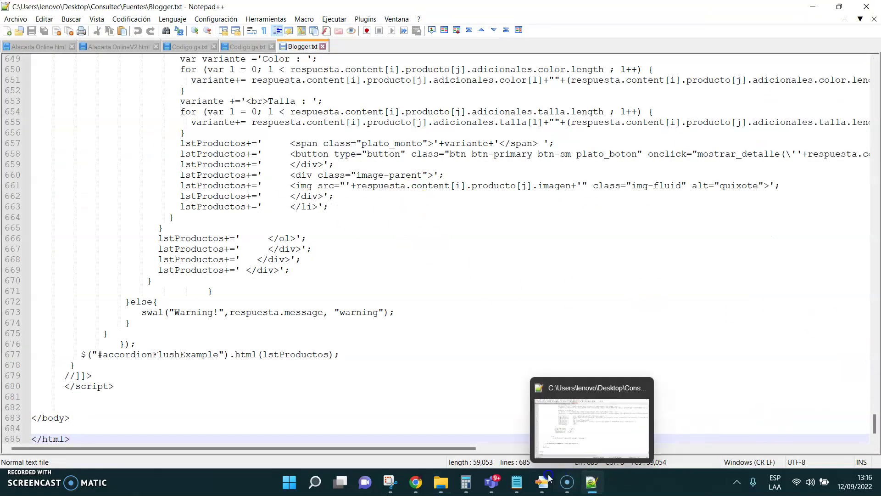
pyautogui.click(536, 433)
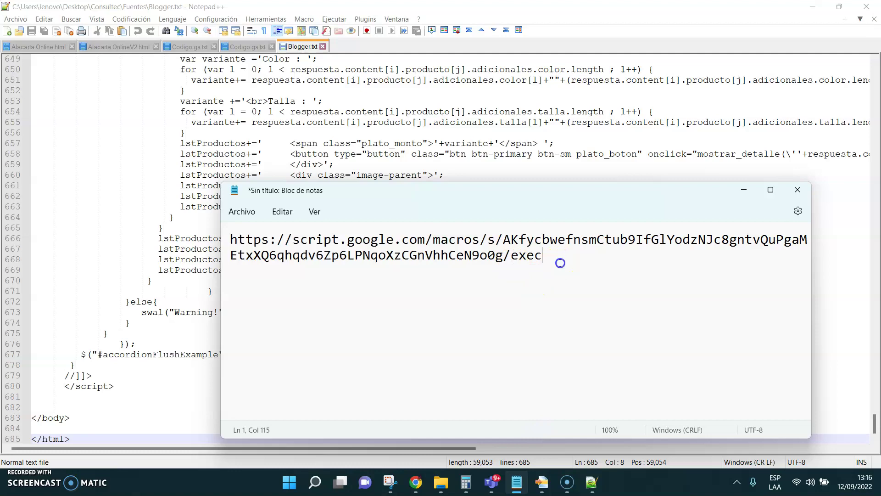
pyautogui.moveTo(560, 262); pyautogui.dragTo(194, 218)
pyautogui.moveTo(874, 419); pyautogui.dragTo(877, 217)
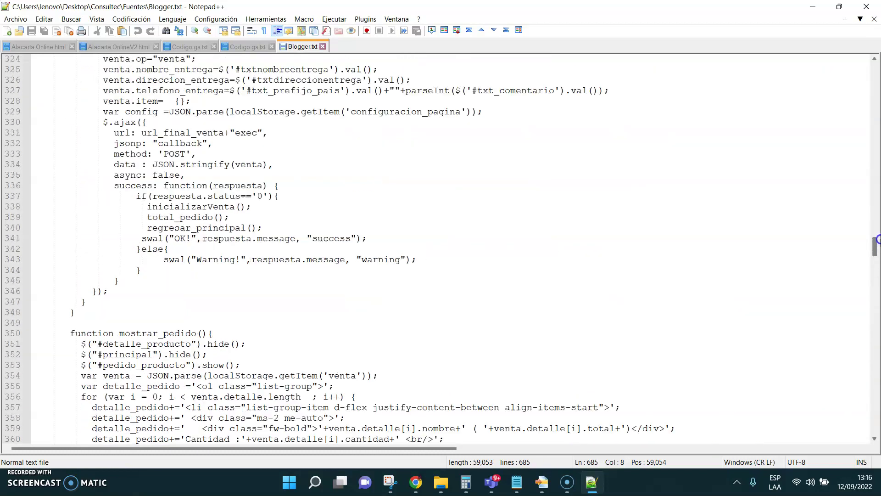
pyautogui.click(146, 227)
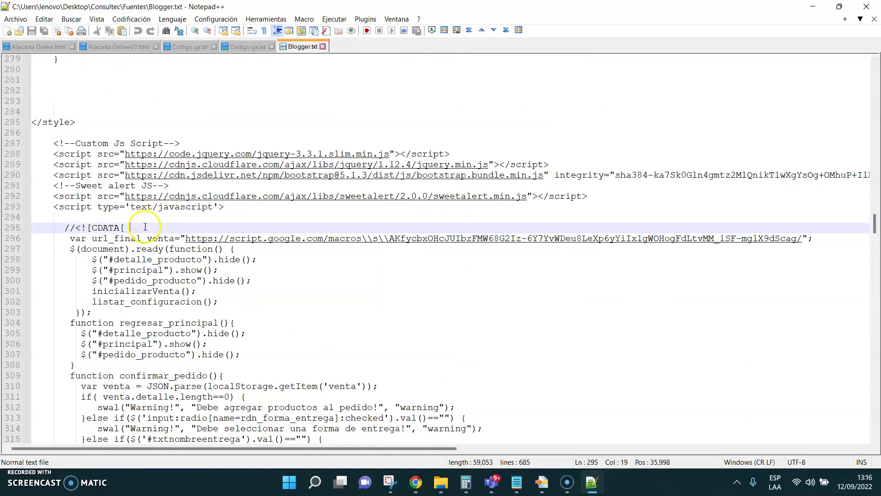
pyautogui.press('Return')
pyautogui.press('Return')
pyautogui.press('Return')
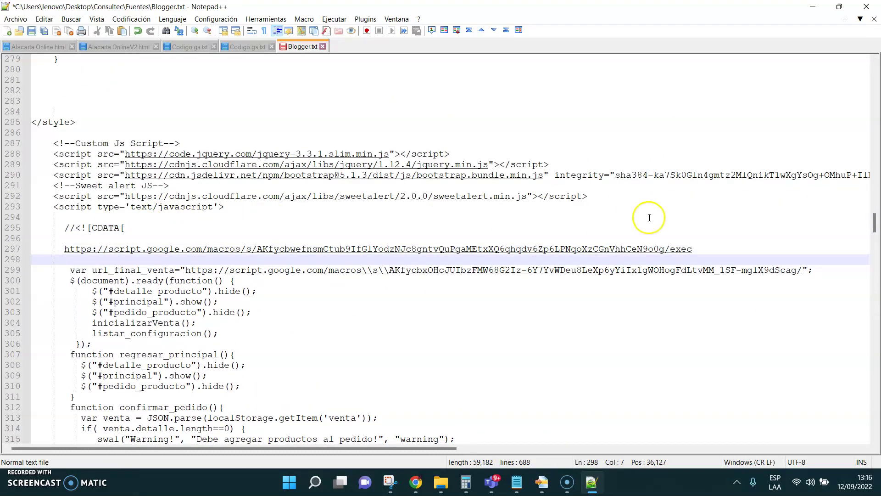
# Replace the old ID in url_final_venta with the new deployment ID
pyautogui.moveTo(665, 250); pyautogui.dragTo(257, 249)
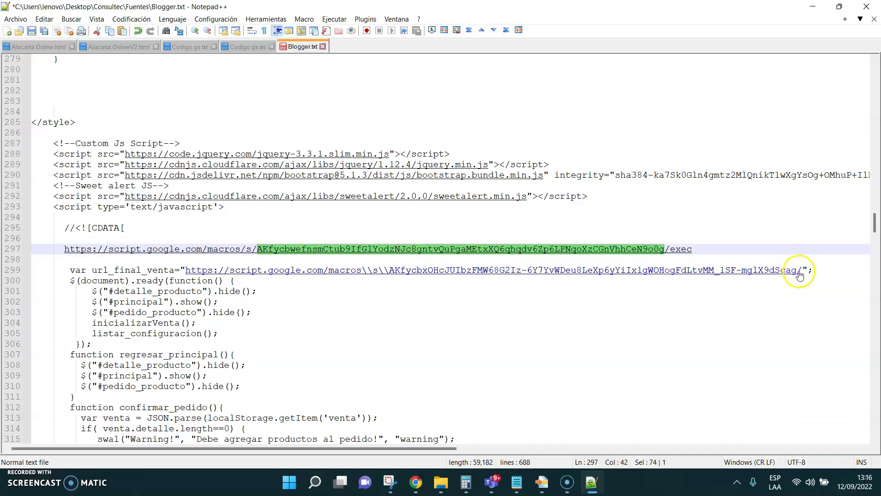
pyautogui.moveTo(800, 272); pyautogui.dragTo(703, 266)
pyautogui.moveTo(501, 271); pyautogui.dragTo(397, 274)
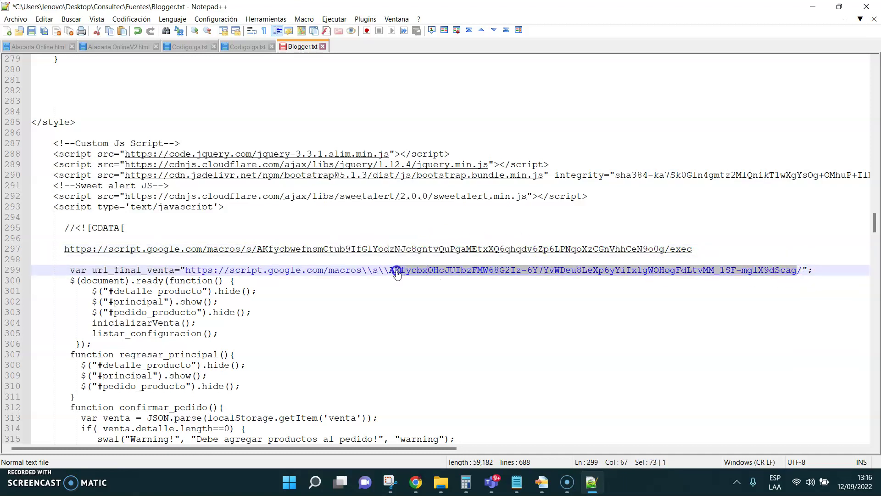
pyautogui.hotkey('ctrl', 'v')
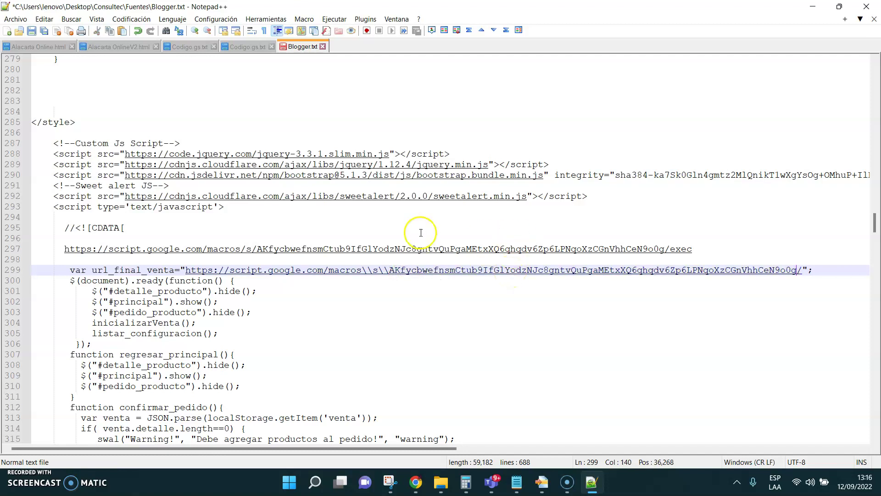
# Delete the temporary URL lines, save Blogger.txt and select all its code
pyautogui.click(357, 226)
pyautogui.press('Down')
pyautogui.press('Home')
pyautogui.hotkey('shift', 'Down')
pyautogui.hotkey('shift', 'Down')
pyautogui.hotkey('shift', 'Down')
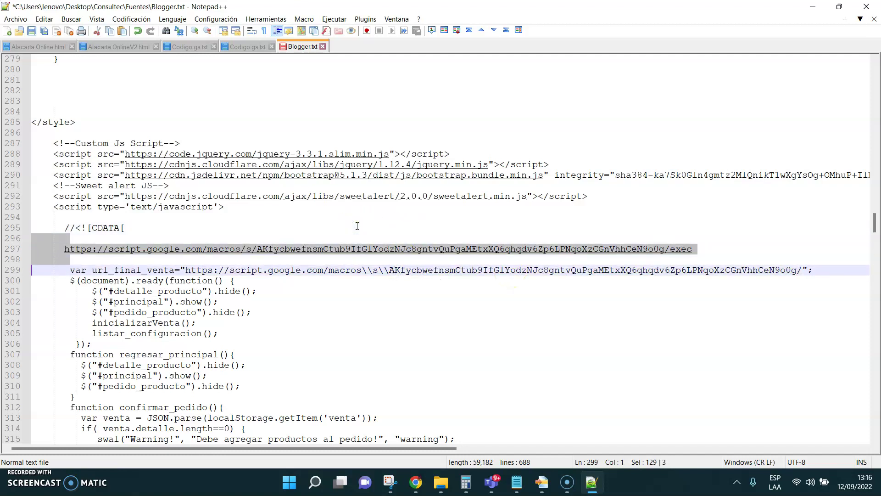
pyautogui.press('Delete')
pyautogui.hotkey('ctrl', 's')
pyautogui.hotkey('ctrl', 'a')
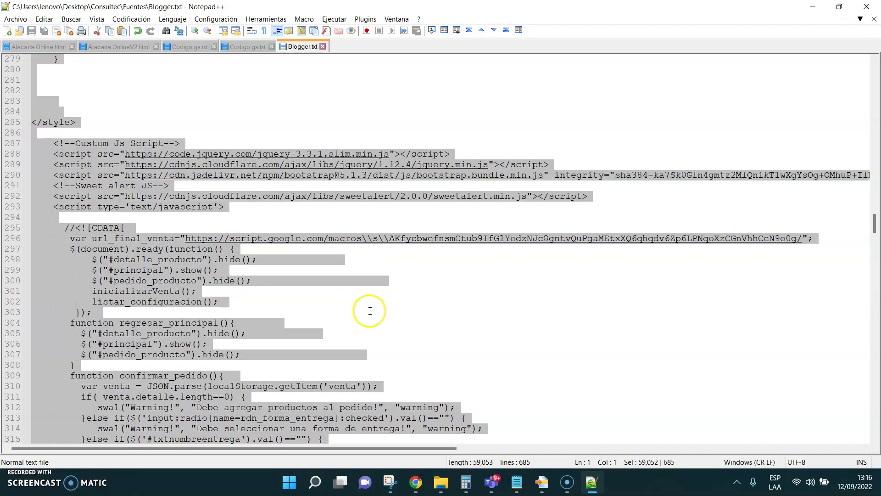
pyautogui.click(817, 13)
# Replace the Blogger theme HTML with the copied Blogger.txt code and save it
pyautogui.click(655, 119)
pyautogui.hotkey('ctrl', 'a')
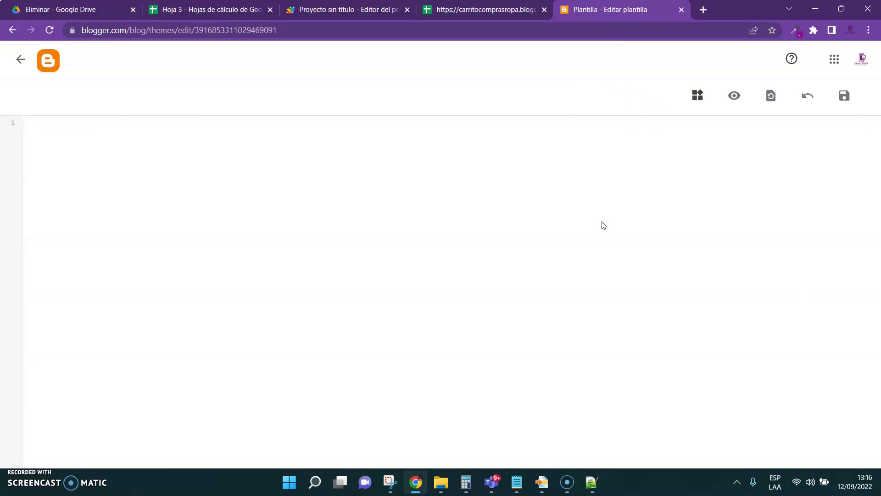
pyautogui.hotkey('ctrl', 'v')
pyautogui.click(845, 95)
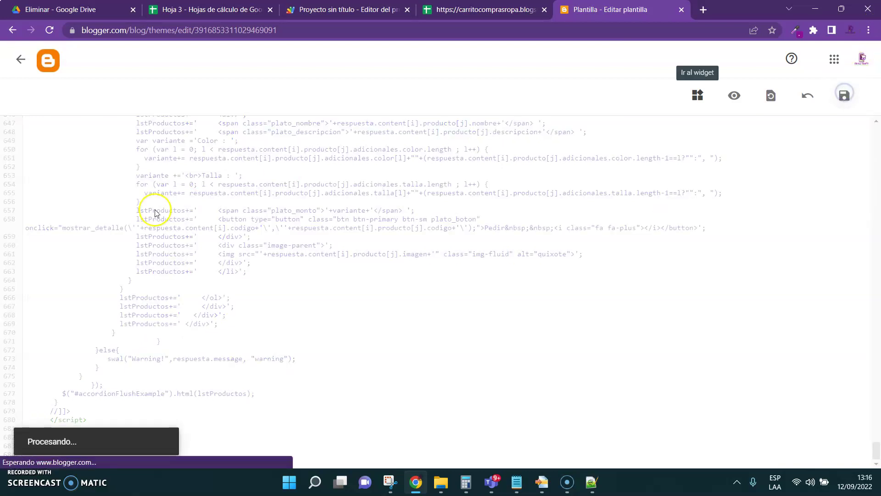
# Set the mobile theme to Personalizado in Configuración para móviles and save
pyautogui.click(15, 58)
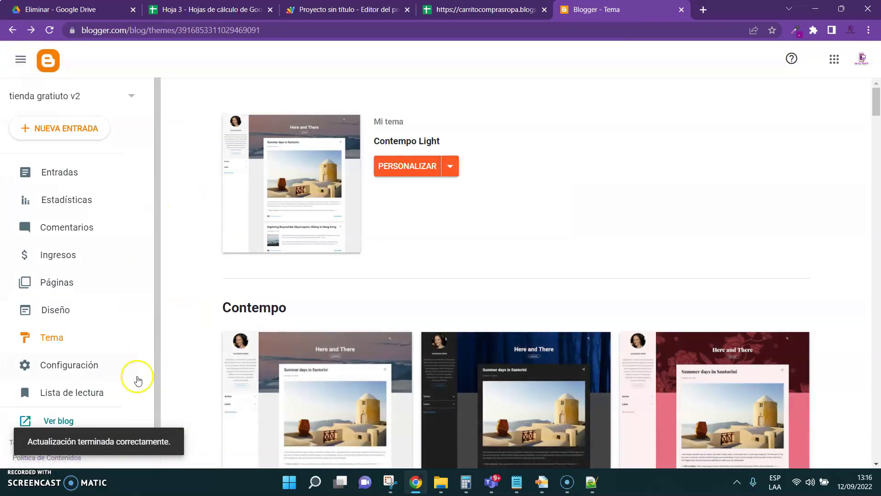
pyautogui.click(78, 361)
pyautogui.click(65, 339)
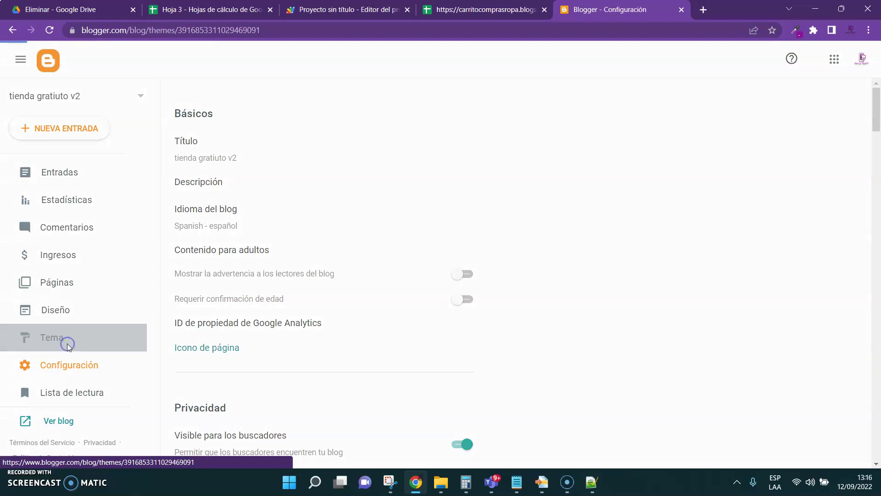
pyautogui.click(455, 166)
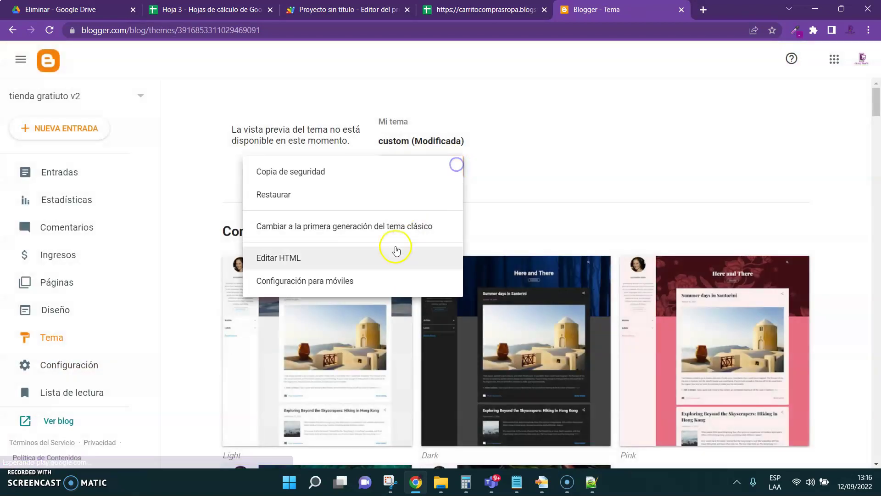
pyautogui.click(332, 281)
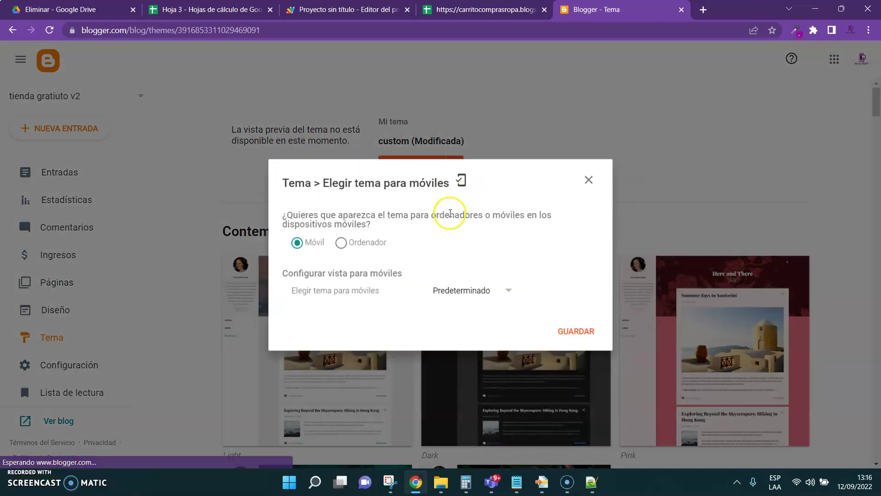
pyautogui.click(493, 239)
pyautogui.moveTo(521, 244); pyautogui.dragTo(521, 303)
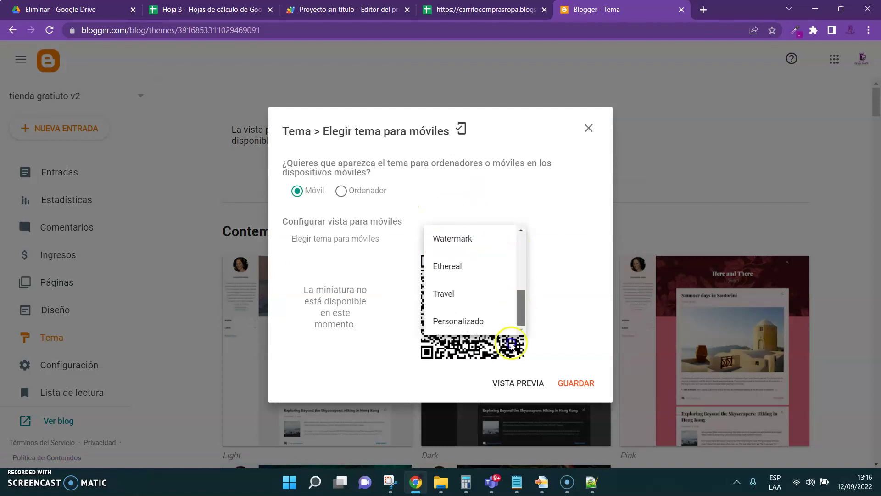
pyautogui.click(457, 321)
pyautogui.click(576, 382)
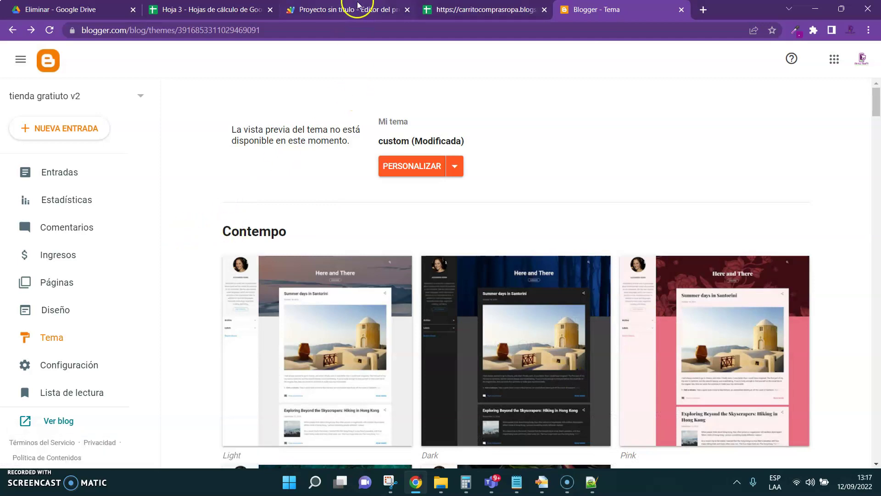
# Change cell B2 on the Configuracion sheet to 'Tienda Anlusoft v1209'
pyautogui.click(339, 9)
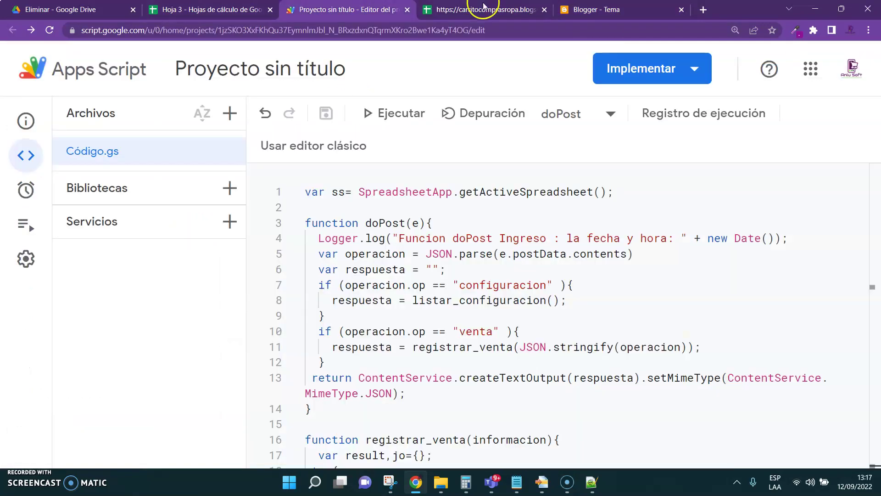
pyautogui.click(545, 10)
pyautogui.click(207, 9)
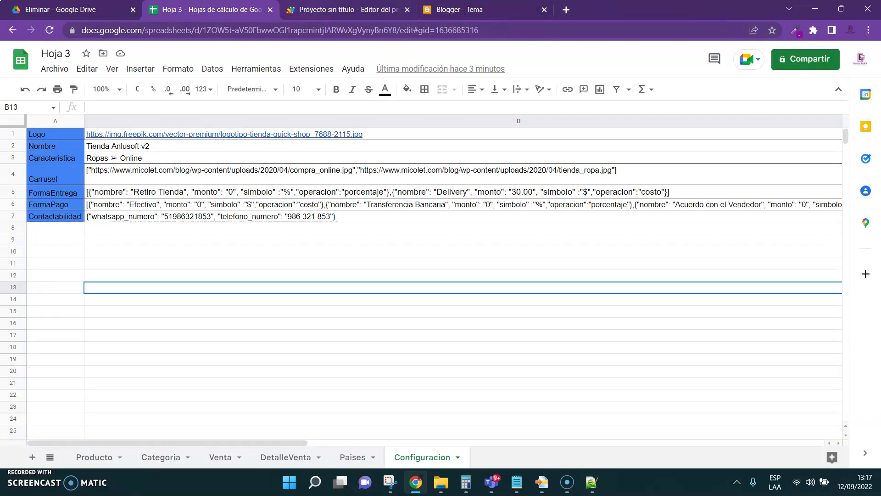
pyautogui.click(153, 147)
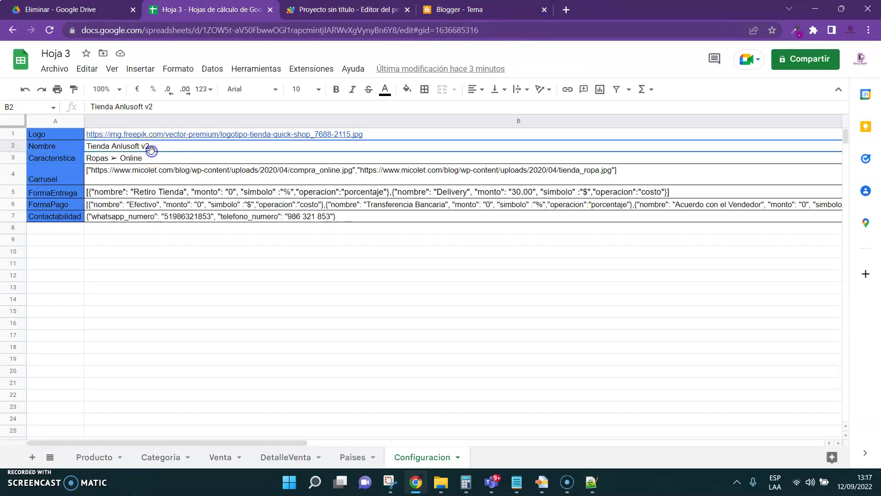
pyautogui.click(170, 110)
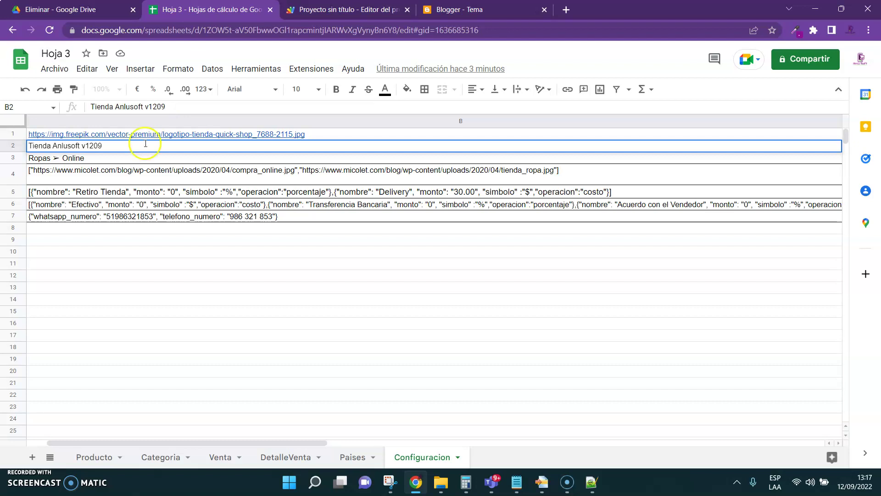
pyautogui.click(130, 263)
pyautogui.click(459, 9)
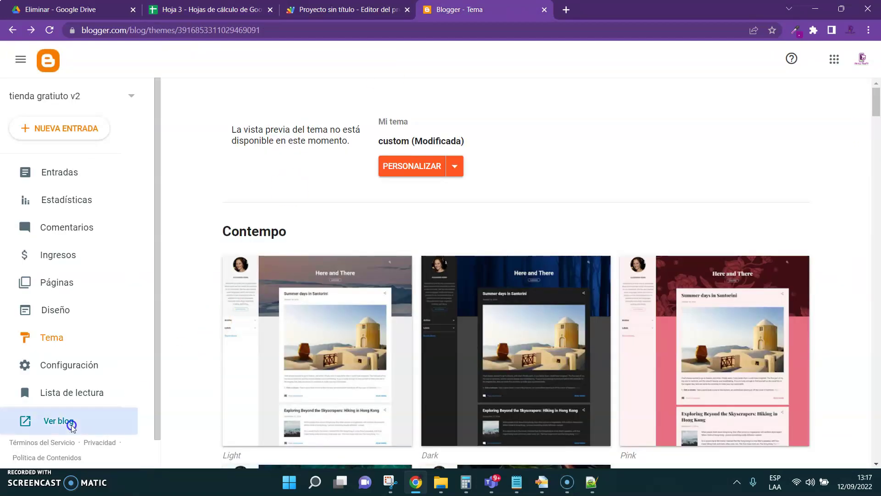
# Open the live store, check its name, and open Polos Seleccion Peruana under POLOS
pyautogui.click(72, 425)
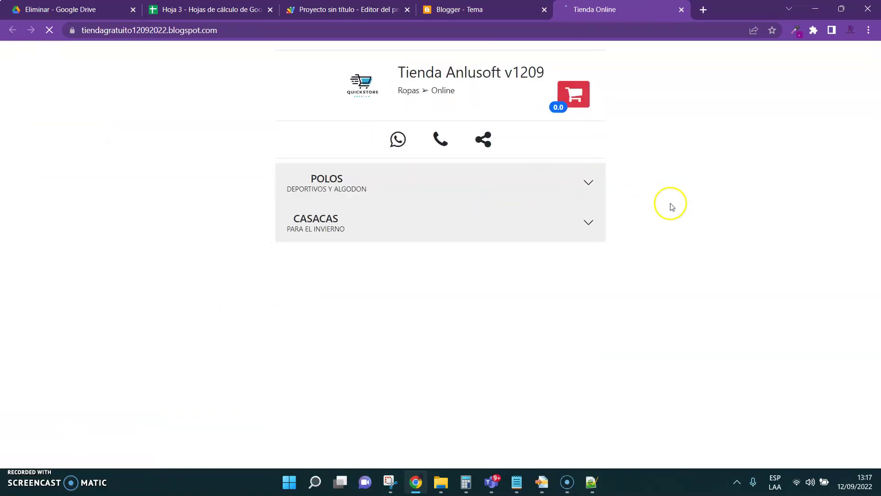
pyautogui.moveTo(477, 293); pyautogui.dragTo(577, 284)
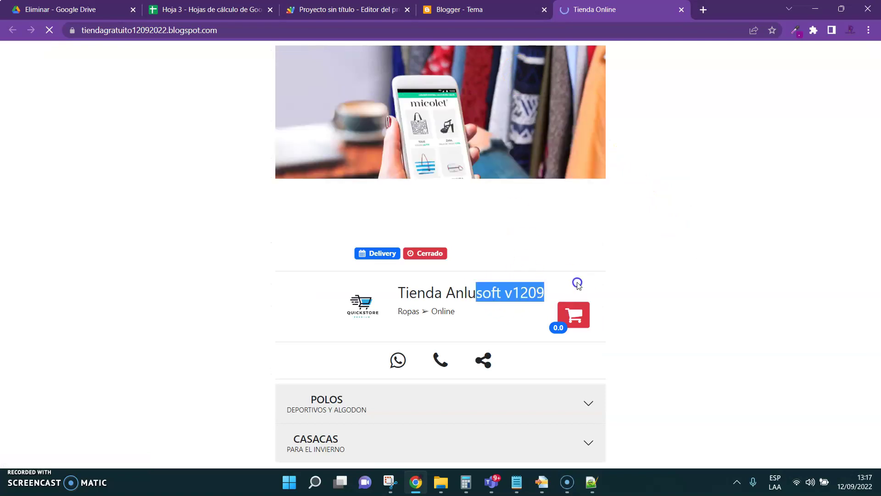
pyautogui.click(387, 410)
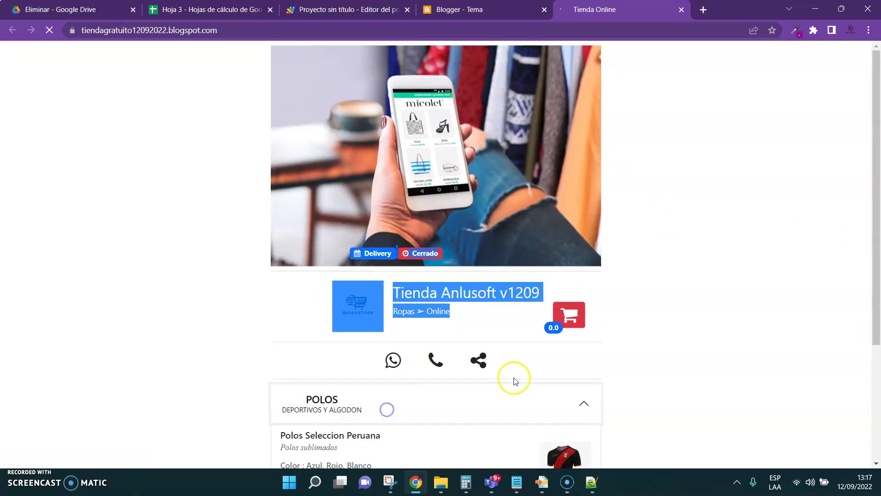
pyautogui.scroll(-1, 880, 244)
pyautogui.scroll(-3, 877, 239)
pyautogui.click(294, 320)
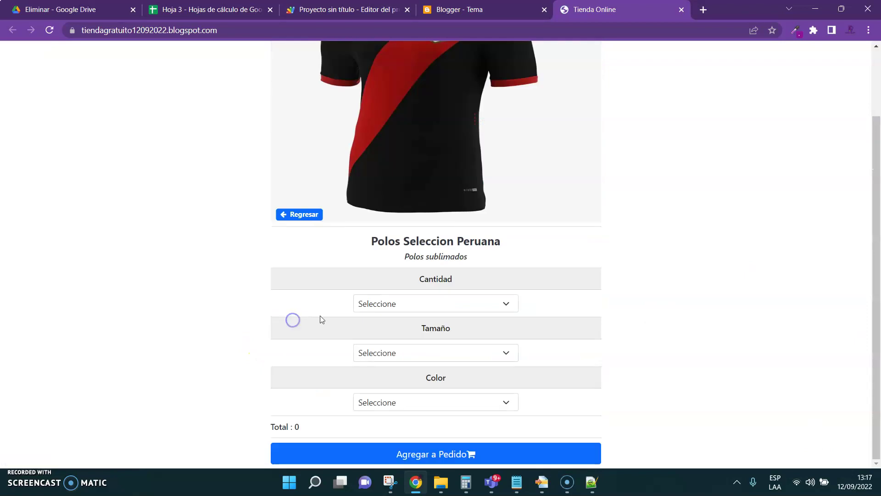
# Add 15 shirts in size L, colour Azul, to the order
pyautogui.click(449, 302)
pyautogui.click(404, 270)
pyautogui.click(393, 353)
pyautogui.click(388, 378)
pyautogui.click(387, 400)
pyautogui.click(357, 428)
pyautogui.click(374, 455)
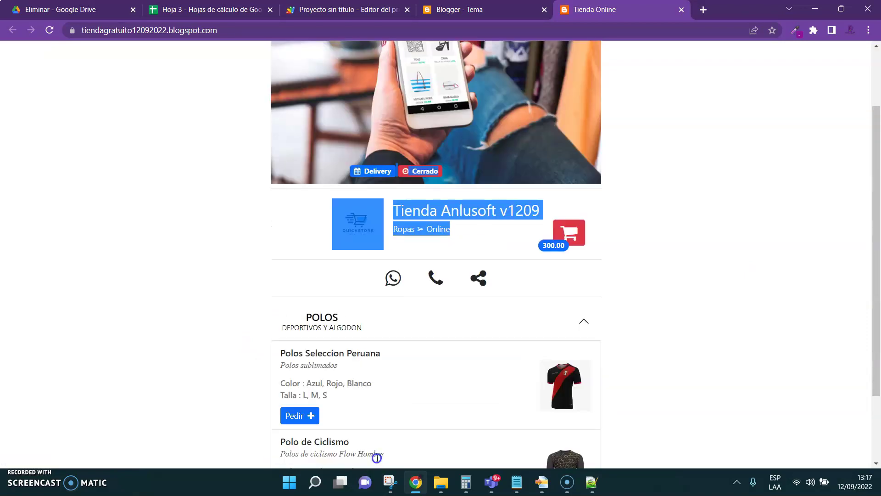
# Check out with the buyer's name and a Paraguay +595 phone number, confirming the order
pyautogui.click(572, 232)
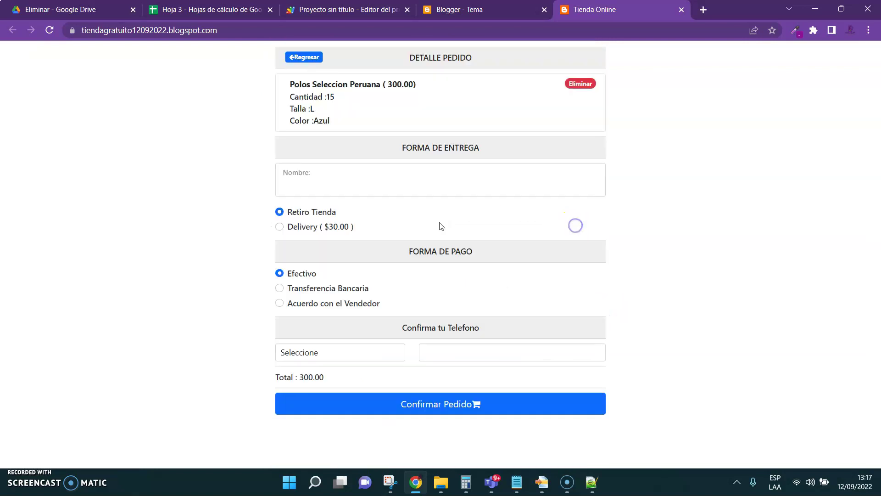
pyautogui.click(334, 173)
pyautogui.write('confirma')
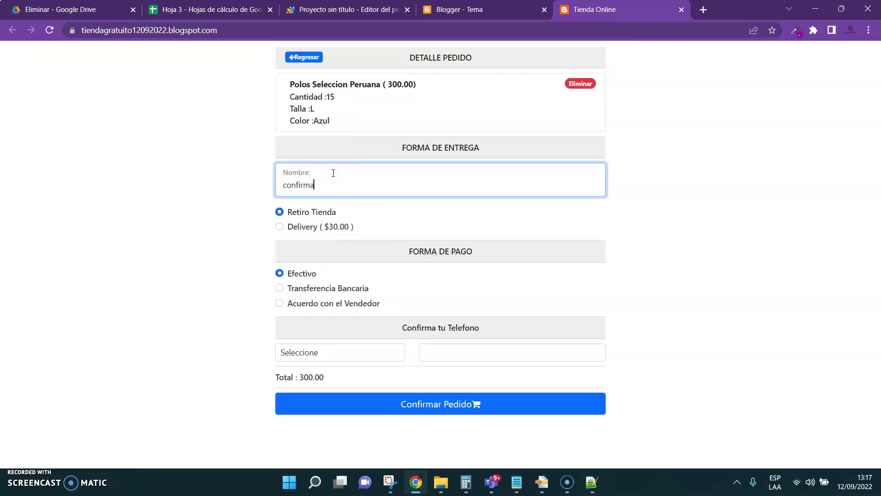
pyautogui.click(310, 357)
pyautogui.click(308, 289)
pyautogui.click(435, 352)
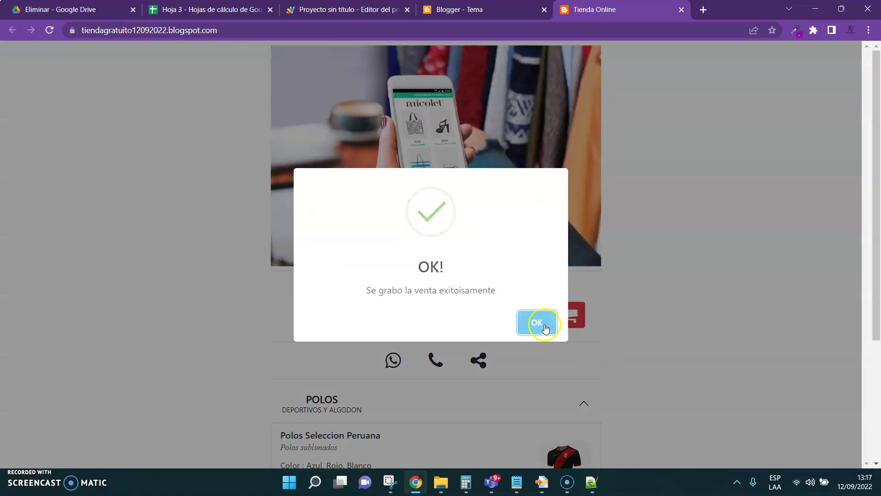
pyautogui.click(537, 323)
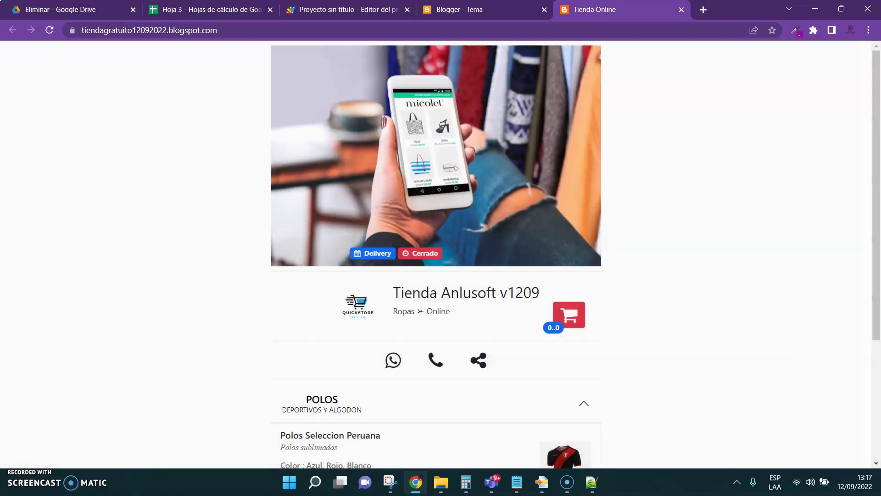
pyautogui.click(239, 9)
# On the Venta sheet, move across the new order row from A2 to read its Detalle
pyautogui.click(222, 456)
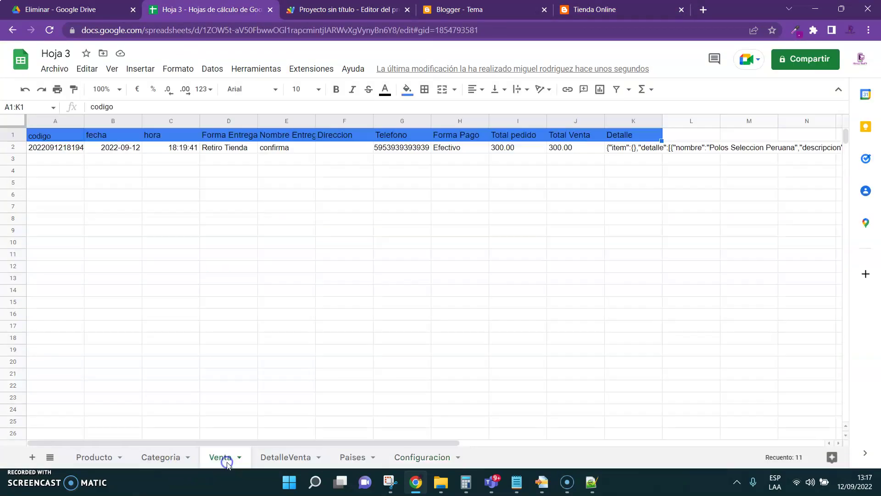
pyautogui.click(67, 149)
pyautogui.press('Right')
pyautogui.press('Right')
pyautogui.press('Right')
pyautogui.press('Right')
pyautogui.press('Right')
pyautogui.press('Right')
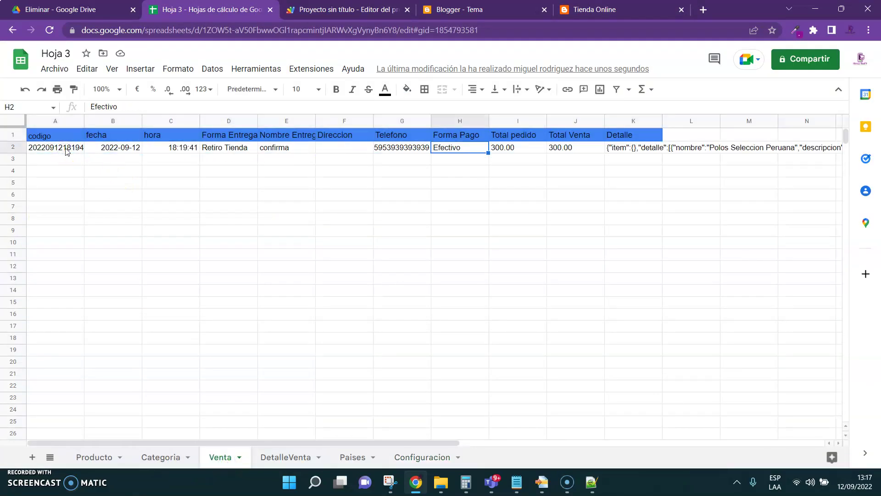
pyautogui.press('Right')
pyautogui.press('Right')
pyautogui.press('Right')
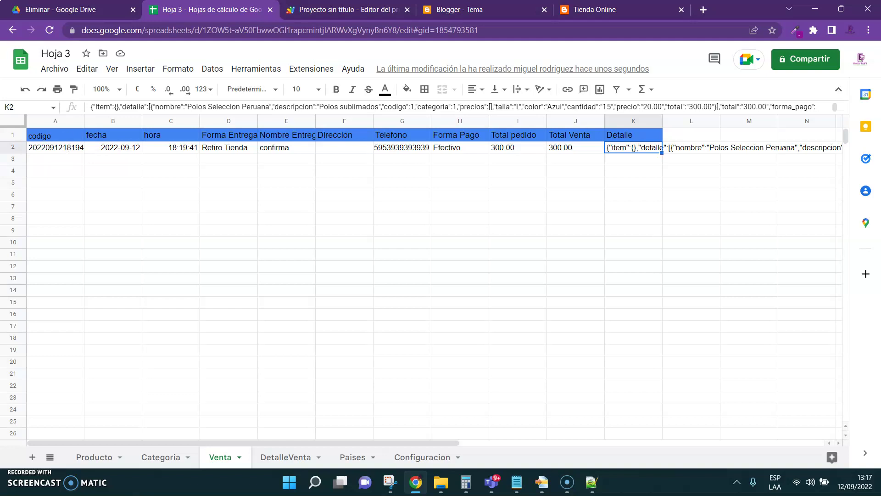
pyautogui.click(323, 9)
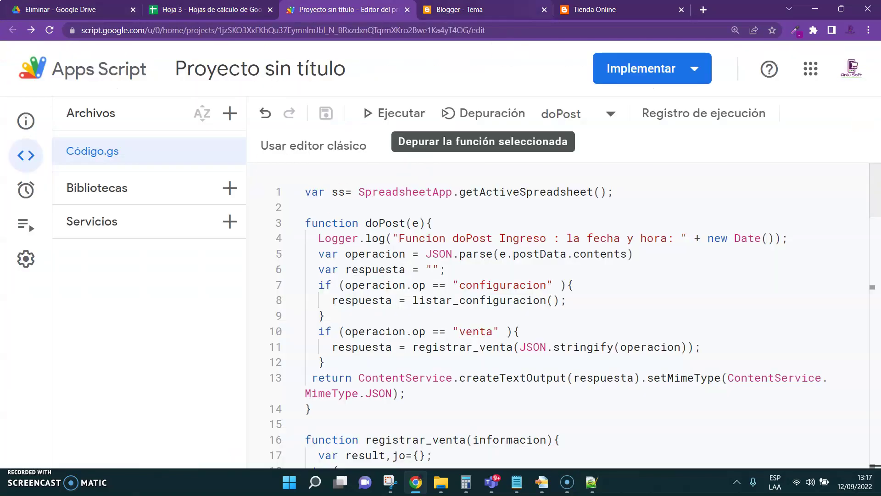
pyautogui.click(596, 10)
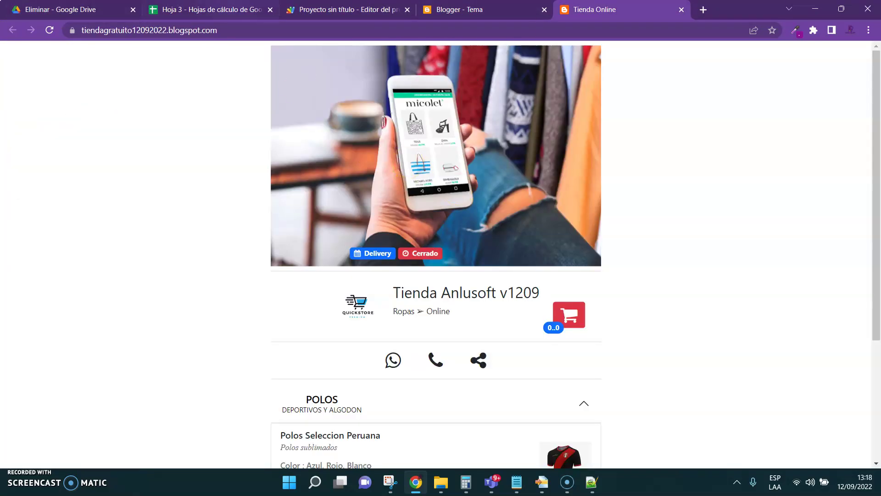
pyautogui.hotkey('ctrl', '2')
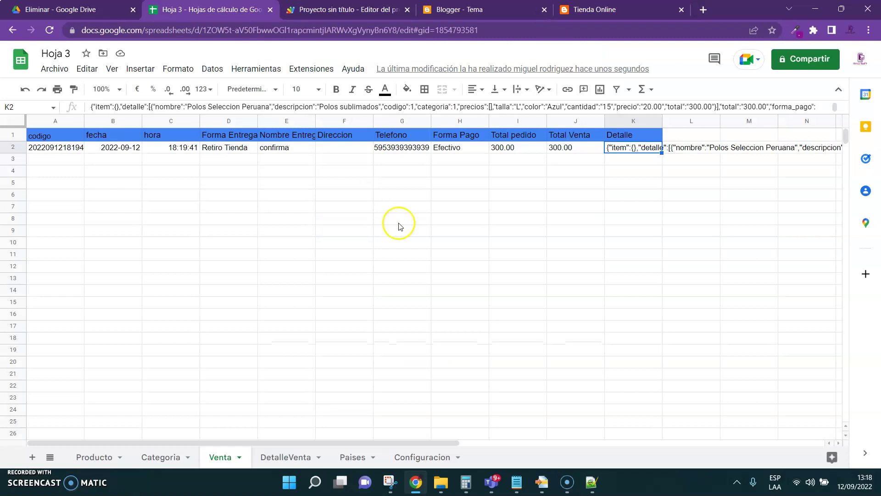